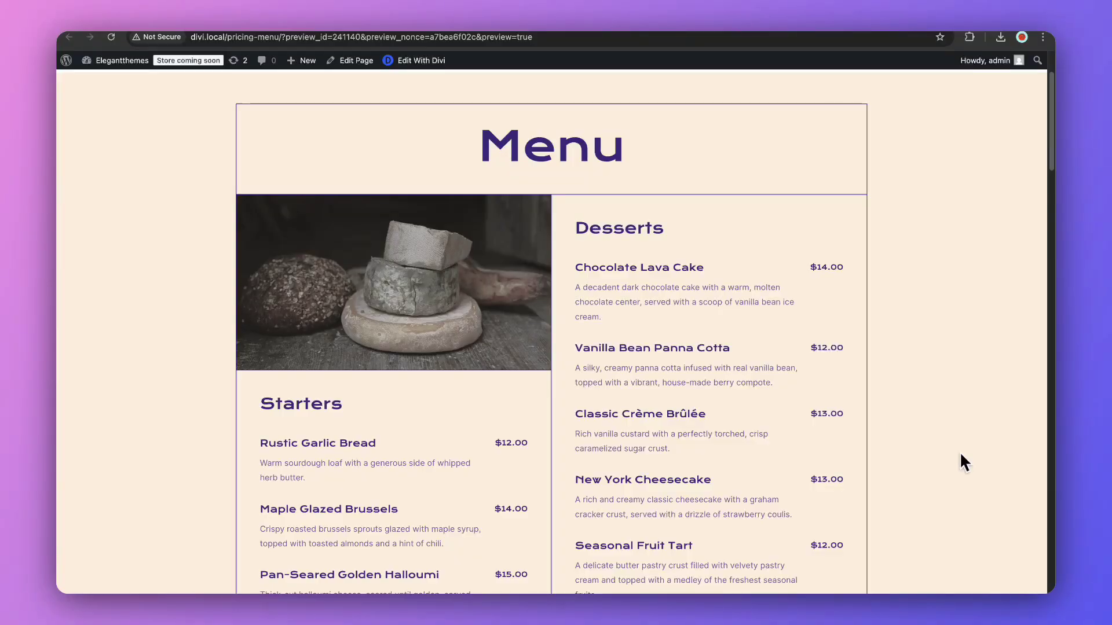
{"action": "scroll", "coordinate": [959, 455], "scroll_direction": "down", "scroll_amount": 1}
{"action": "scroll", "coordinate": [960, 455], "scroll_direction": "down", "scroll_amount": 1}
{"action": "scroll", "coordinate": [960, 455], "scroll_direction": "down", "scroll_amount": 1}
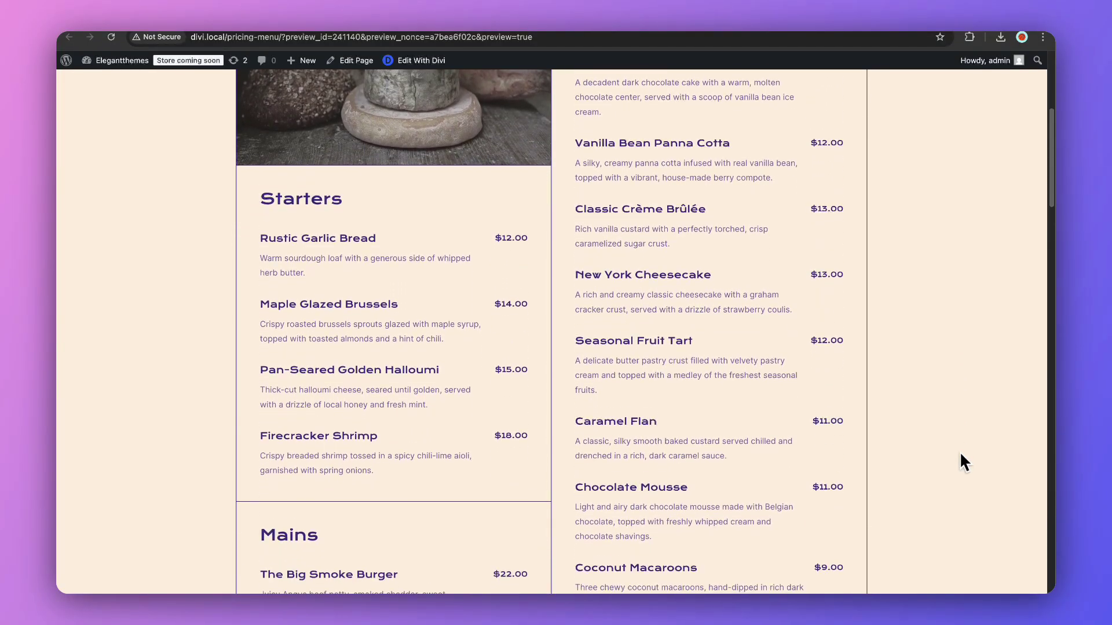
{"action": "scroll", "coordinate": [960, 455], "scroll_direction": "down", "scroll_amount": 1}
{"action": "scroll", "coordinate": [960, 454], "scroll_direction": "down", "scroll_amount": 1}
{"action": "scroll", "coordinate": [959, 454], "scroll_direction": "down", "scroll_amount": 1}
{"action": "scroll", "coordinate": [960, 454], "scroll_direction": "down", "scroll_amount": 1}
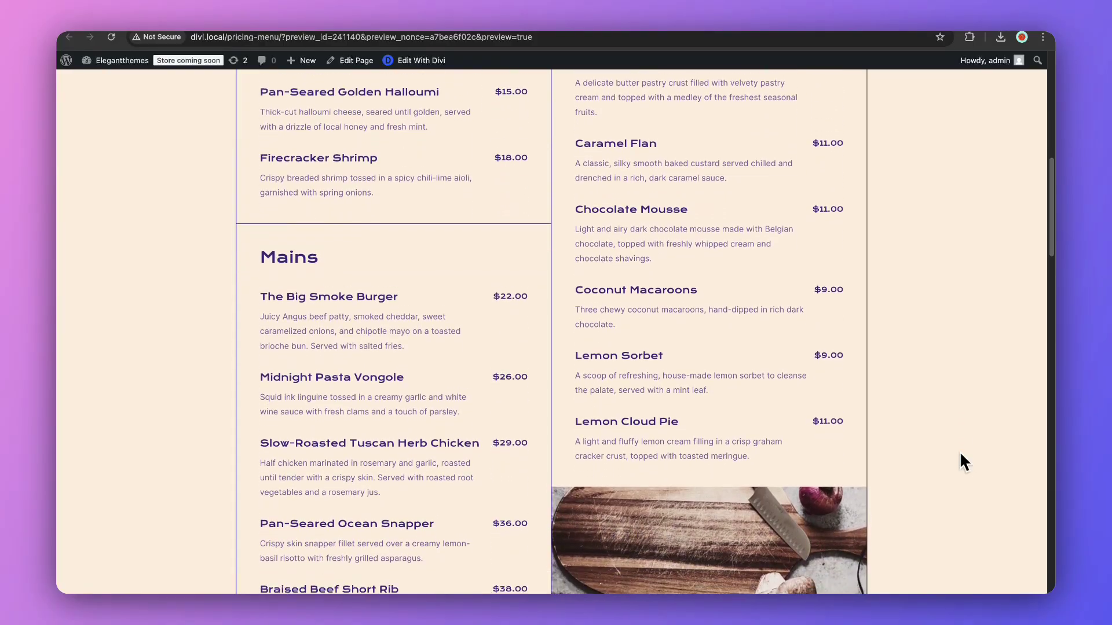
{"action": "scroll", "coordinate": [960, 453], "scroll_direction": "down", "scroll_amount": 1}
{"action": "scroll", "coordinate": [960, 454], "scroll_direction": "down", "scroll_amount": 1}
{"action": "scroll", "coordinate": [960, 453], "scroll_direction": "down", "scroll_amount": 1}
{"action": "scroll", "coordinate": [960, 453], "scroll_direction": "down", "scroll_amount": 1}
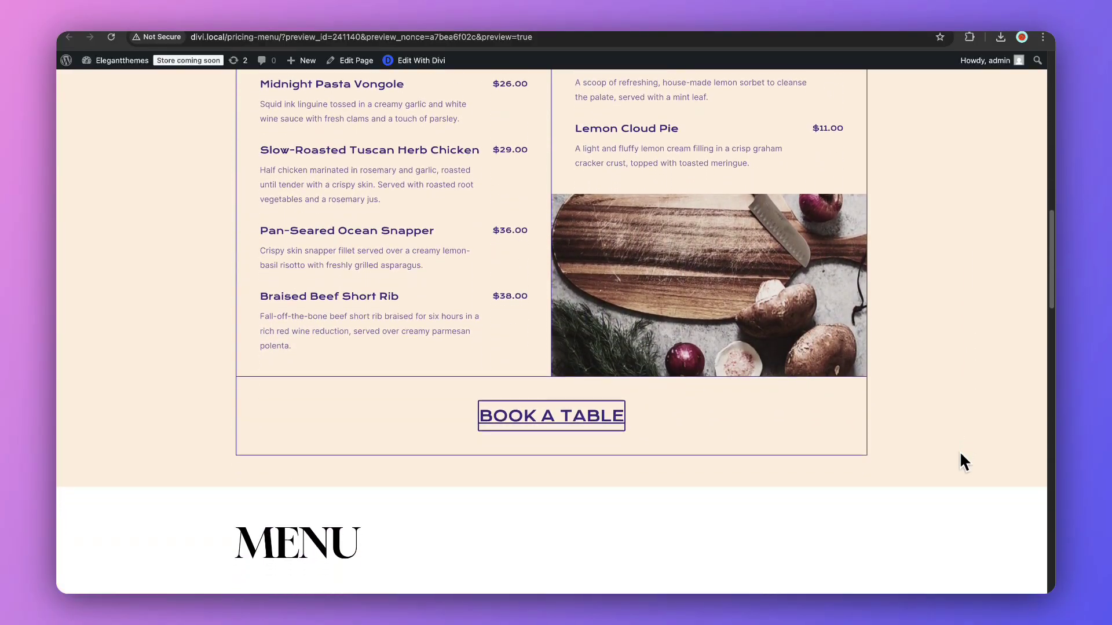
{"action": "scroll", "coordinate": [960, 454], "scroll_direction": "down", "scroll_amount": 1}
{"action": "scroll", "coordinate": [960, 454], "scroll_direction": "down", "scroll_amount": 1}
{"action": "scroll", "coordinate": [959, 455], "scroll_direction": "down", "scroll_amount": 2}
{"action": "scroll", "coordinate": [960, 455], "scroll_direction": "down", "scroll_amount": 1}
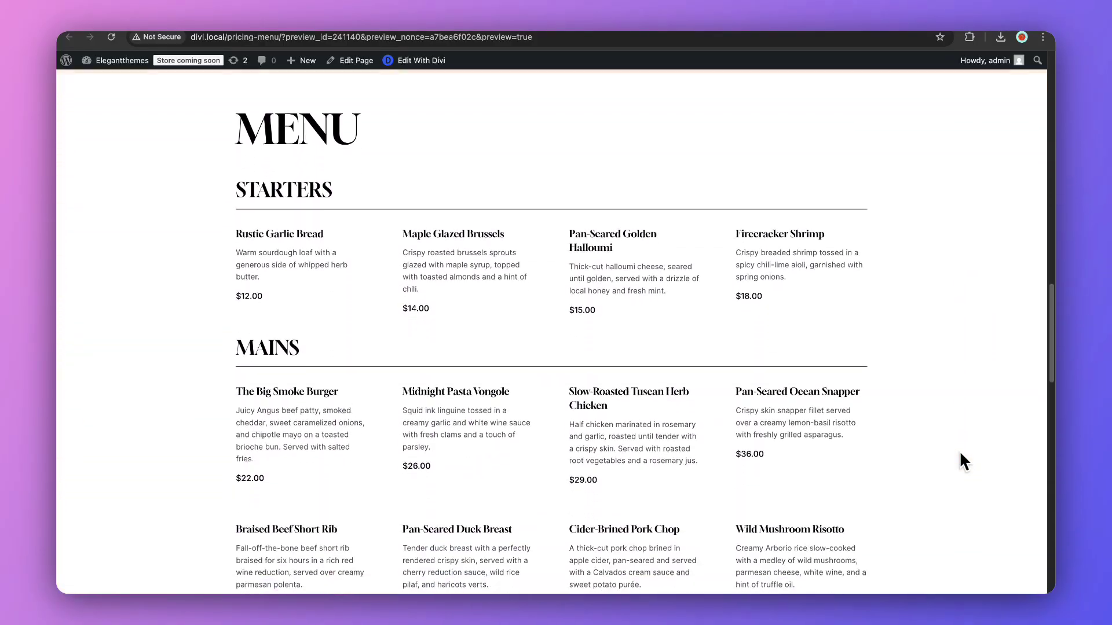
{"action": "scroll", "coordinate": [960, 454], "scroll_direction": "down", "scroll_amount": 1}
{"action": "scroll", "coordinate": [960, 462], "scroll_direction": "down", "scroll_amount": 1}
{"action": "scroll", "coordinate": [960, 462], "scroll_direction": "down", "scroll_amount": 1}
{"action": "scroll", "coordinate": [960, 462], "scroll_direction": "down", "scroll_amount": 1}
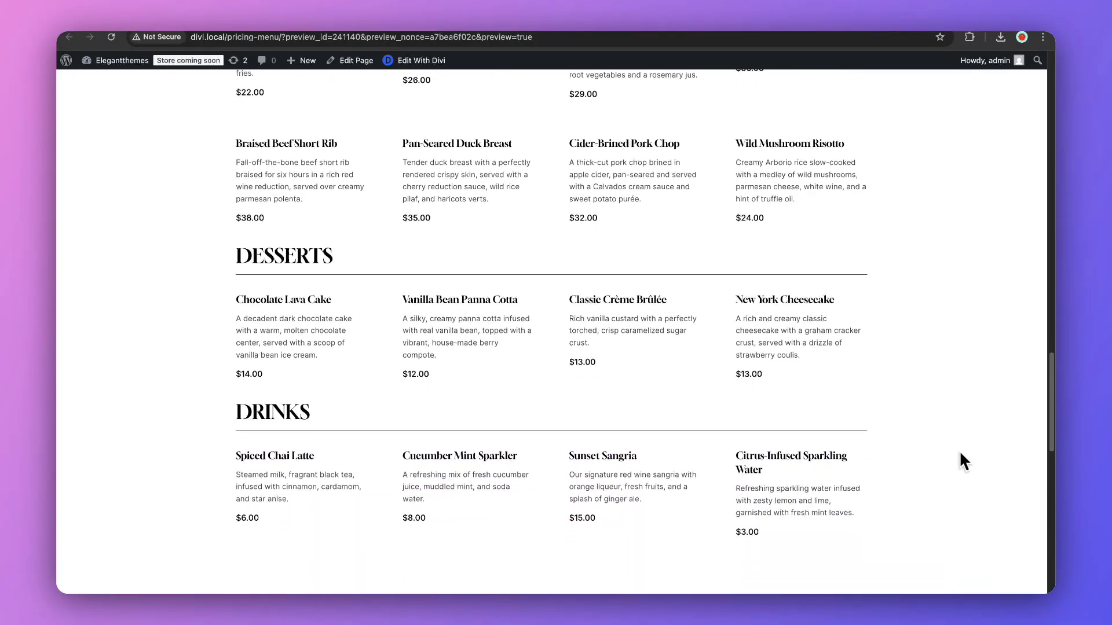
{"action": "scroll", "coordinate": [960, 462], "scroll_direction": "down", "scroll_amount": 1}
{"action": "scroll", "coordinate": [960, 453], "scroll_direction": "down", "scroll_amount": 1}
{"action": "scroll", "coordinate": [960, 454], "scroll_direction": "down", "scroll_amount": 1}
{"action": "scroll", "coordinate": [960, 453], "scroll_direction": "down", "scroll_amount": 2}
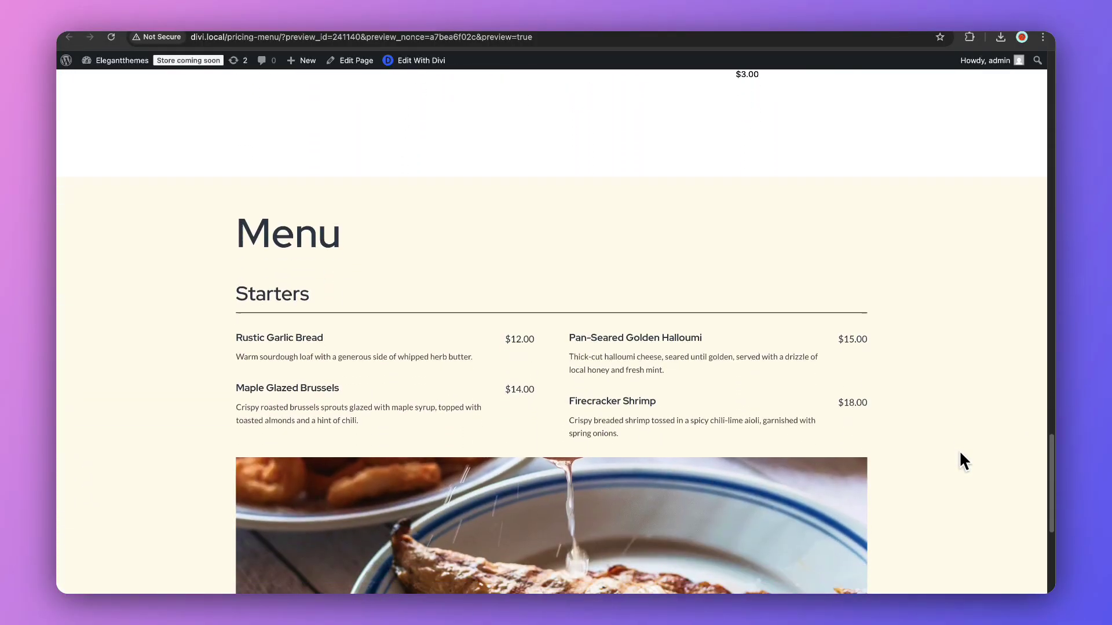
{"action": "scroll", "coordinate": [960, 454], "scroll_direction": "down", "scroll_amount": 1}
{"action": "scroll", "coordinate": [961, 462], "scroll_direction": "down", "scroll_amount": 1}
{"action": "scroll", "coordinate": [960, 461], "scroll_direction": "down", "scroll_amount": 1}
{"action": "scroll", "coordinate": [960, 461], "scroll_direction": "down", "scroll_amount": 1}
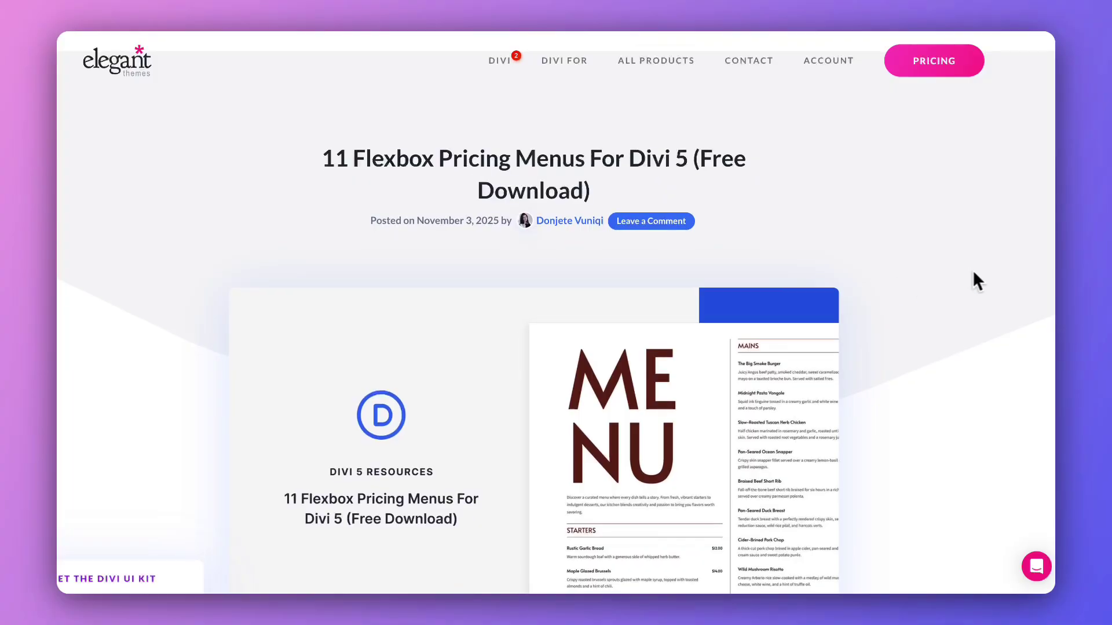
{"action": "scroll", "coordinate": [1038, 266], "scroll_direction": "down", "scroll_amount": 1}
{"action": "scroll", "coordinate": [1038, 266], "scroll_direction": "down", "scroll_amount": 1}
{"action": "scroll", "coordinate": [1038, 266], "scroll_direction": "down", "scroll_amount": 1}
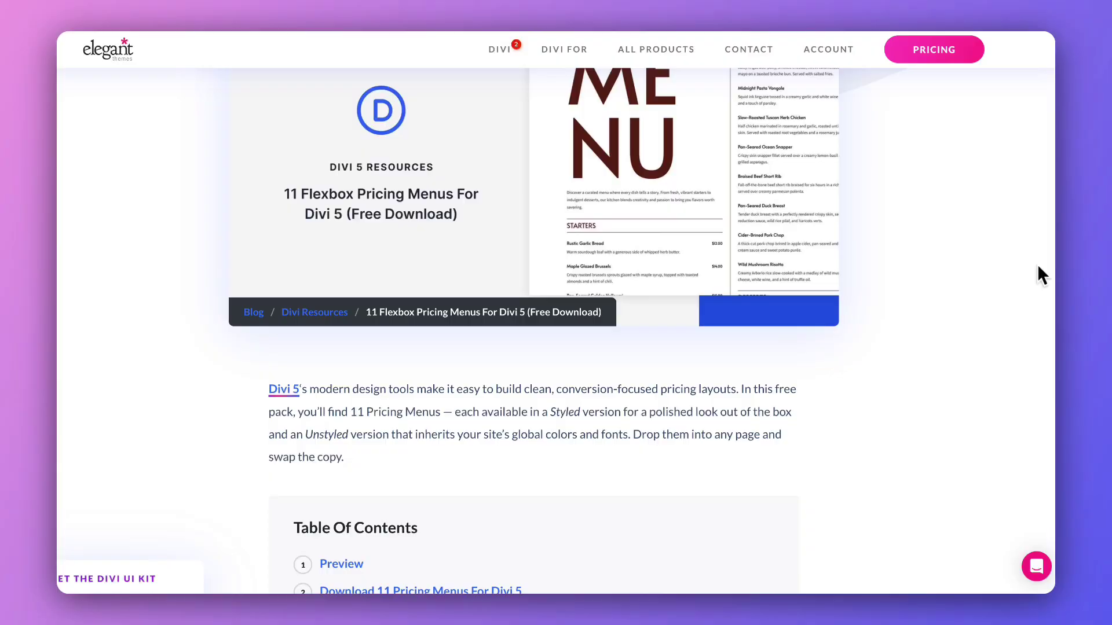
{"action": "scroll", "coordinate": [1038, 267], "scroll_direction": "down", "scroll_amount": 1}
Jump to the post's download section and download the pricing menu files
{"action": "left_click", "coordinate": [416, 449]}
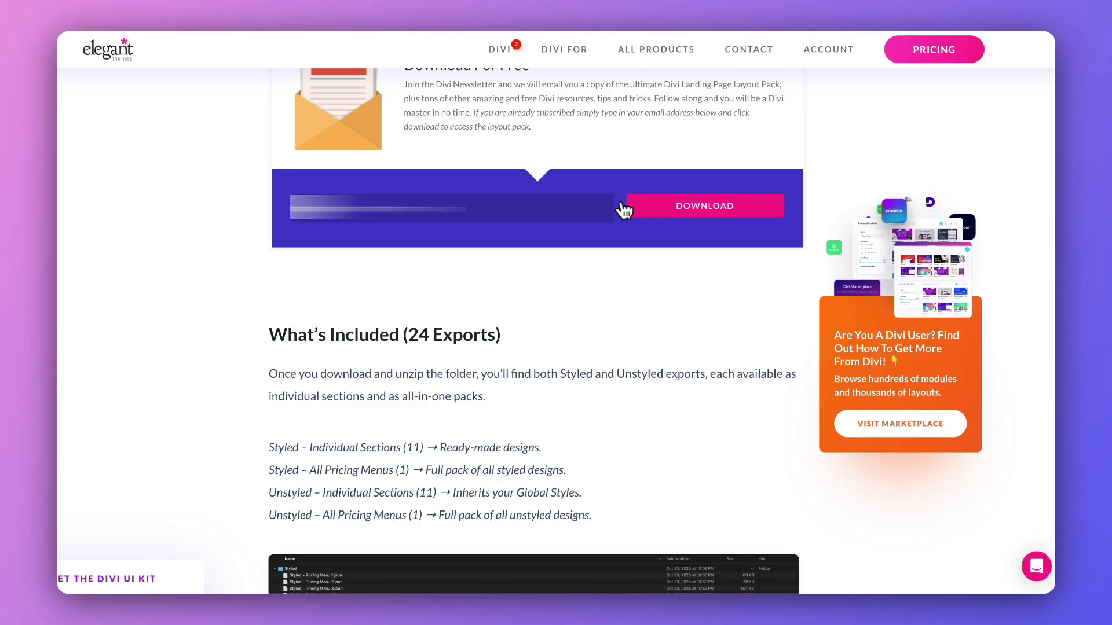
{"action": "scroll", "coordinate": [680, 209], "scroll_direction": "down", "scroll_amount": 3}
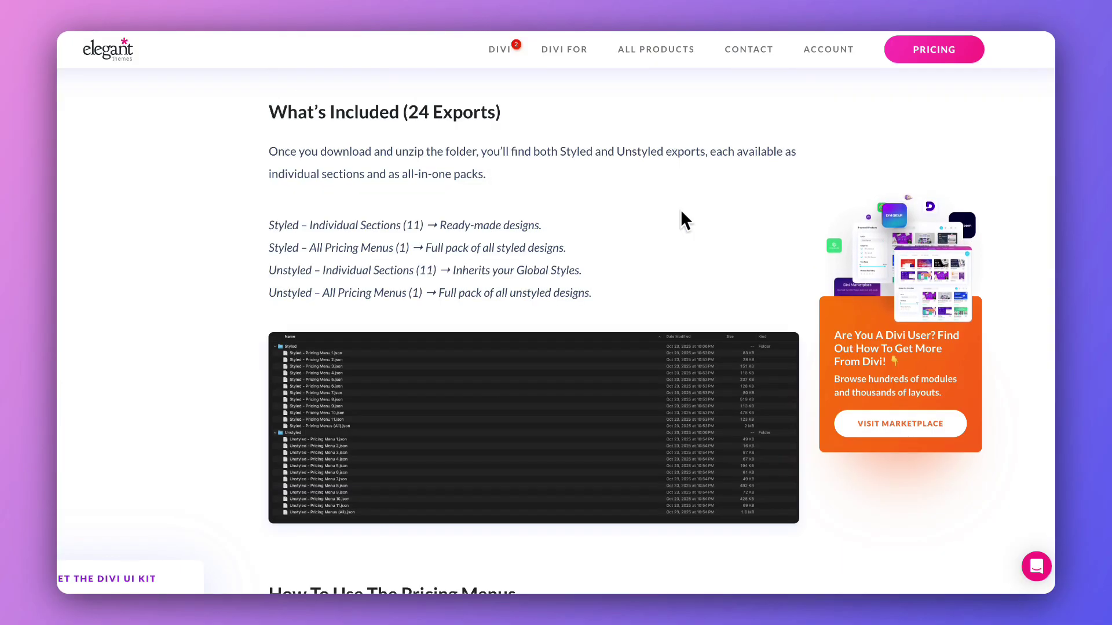
{"action": "scroll", "coordinate": [681, 212], "scroll_direction": "up", "scroll_amount": 3}
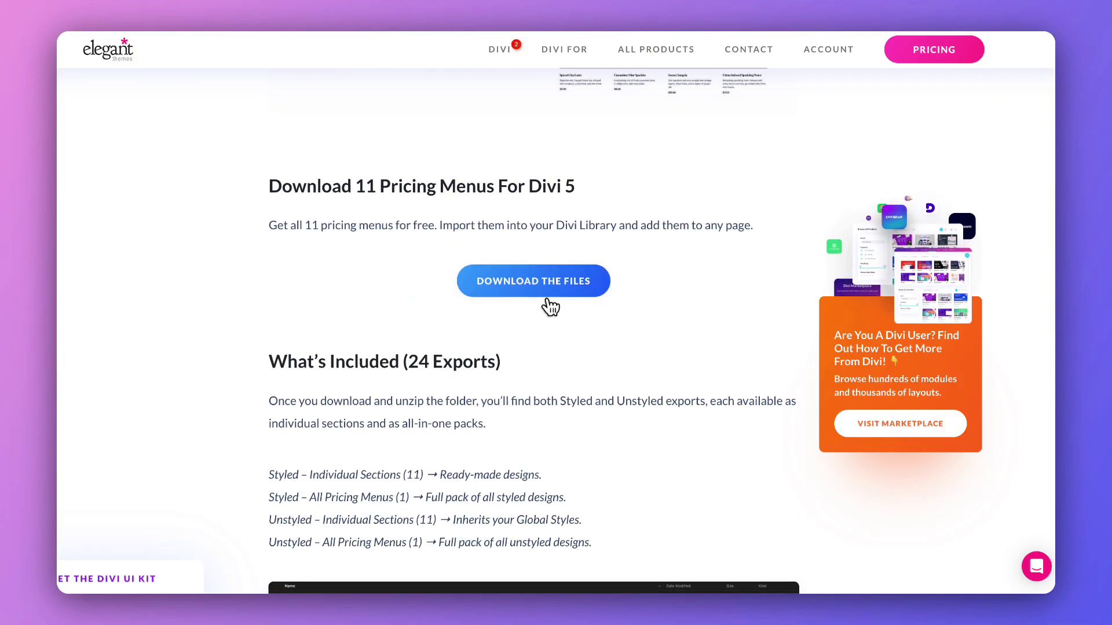
{"action": "left_click", "coordinate": [547, 303]}
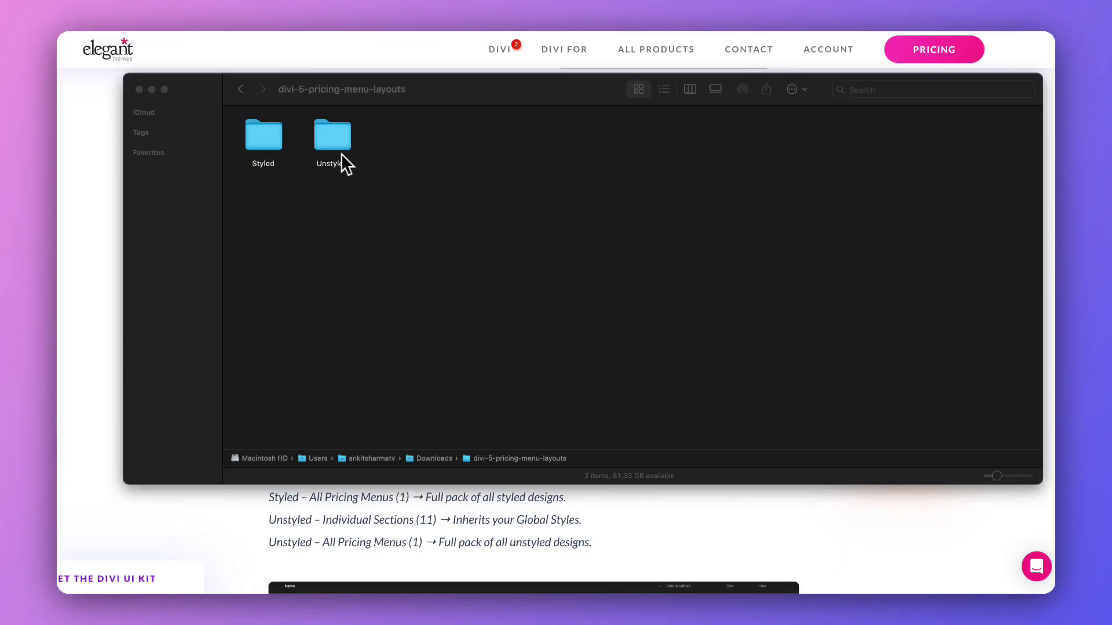
Browse the Styled folder as a detailed list and locate the all-in-one Styled pricing menus file
{"action": "left_click", "coordinate": [272, 147]}
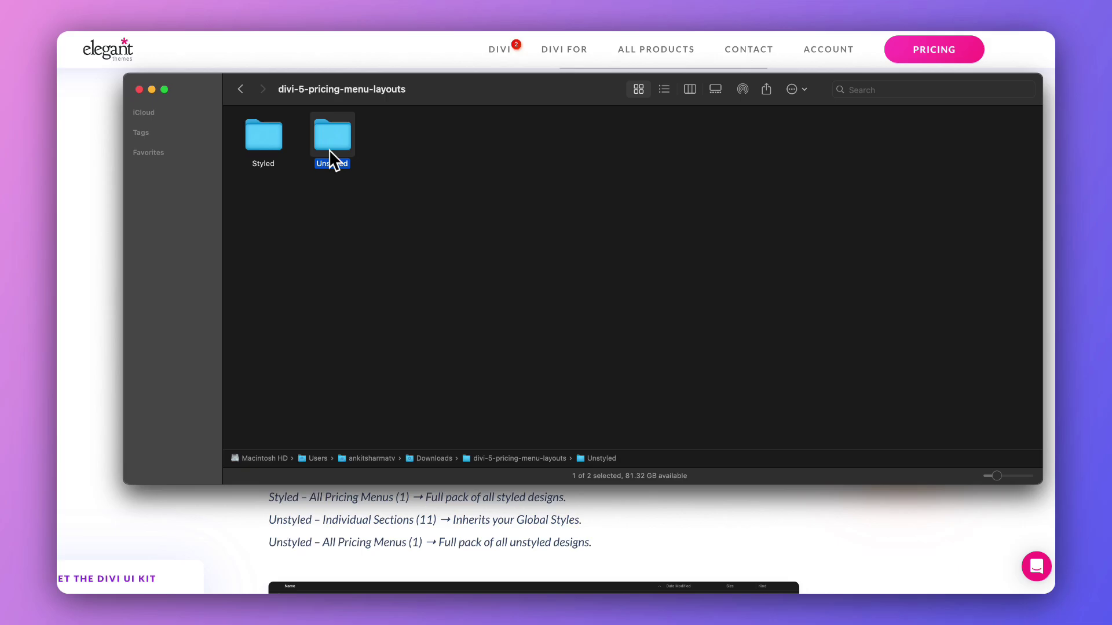
{"action": "double_click", "coordinate": [251, 141]}
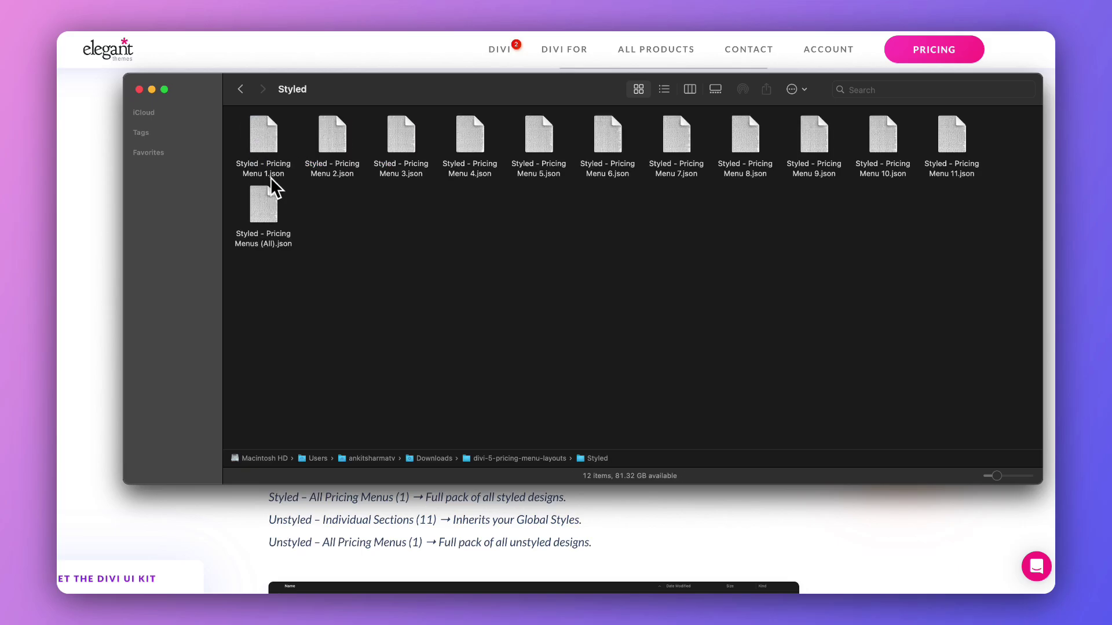
{"action": "left_click", "coordinate": [664, 88]}
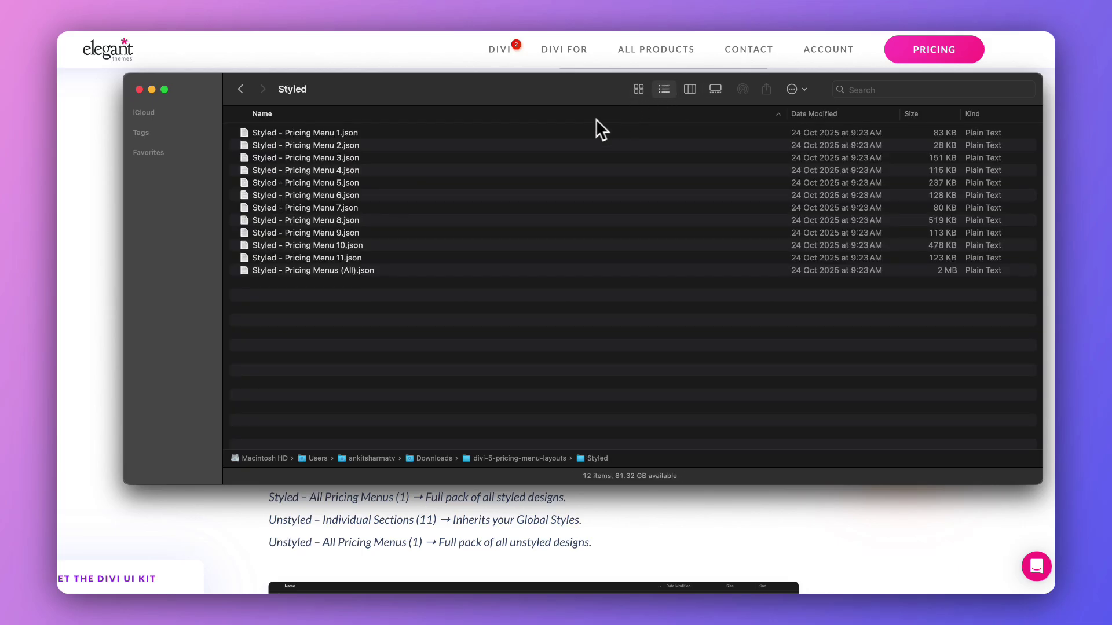
{"action": "left_click", "coordinate": [340, 272]}
Return to the layouts folder and open the Unstyled folder with its twelve JSON files
{"action": "left_click", "coordinate": [241, 90]}
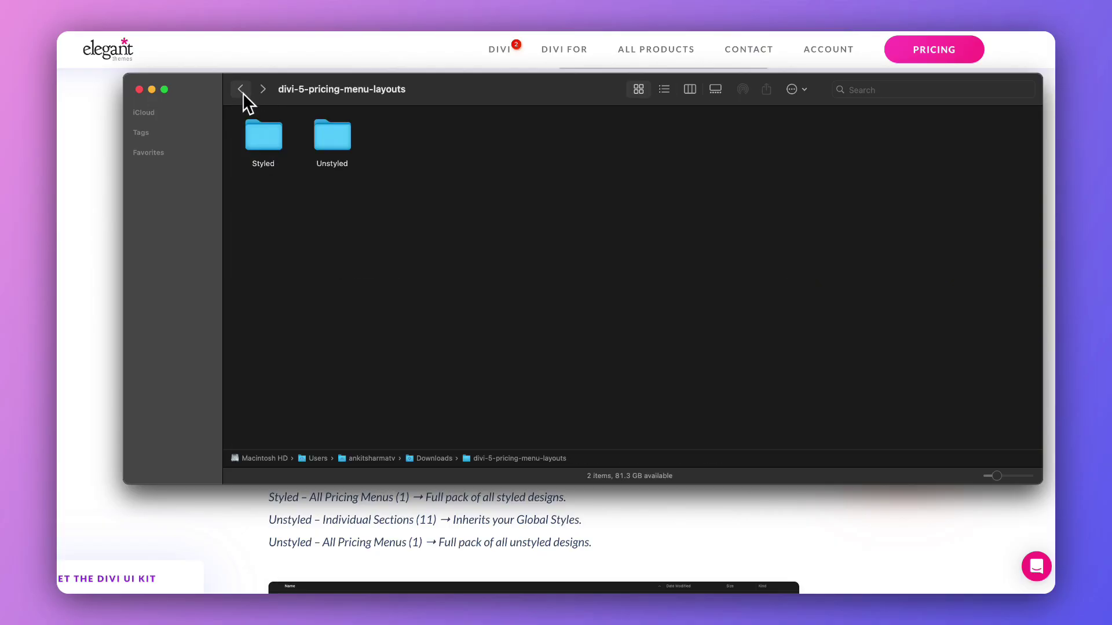
{"action": "double_click", "coordinate": [322, 135]}
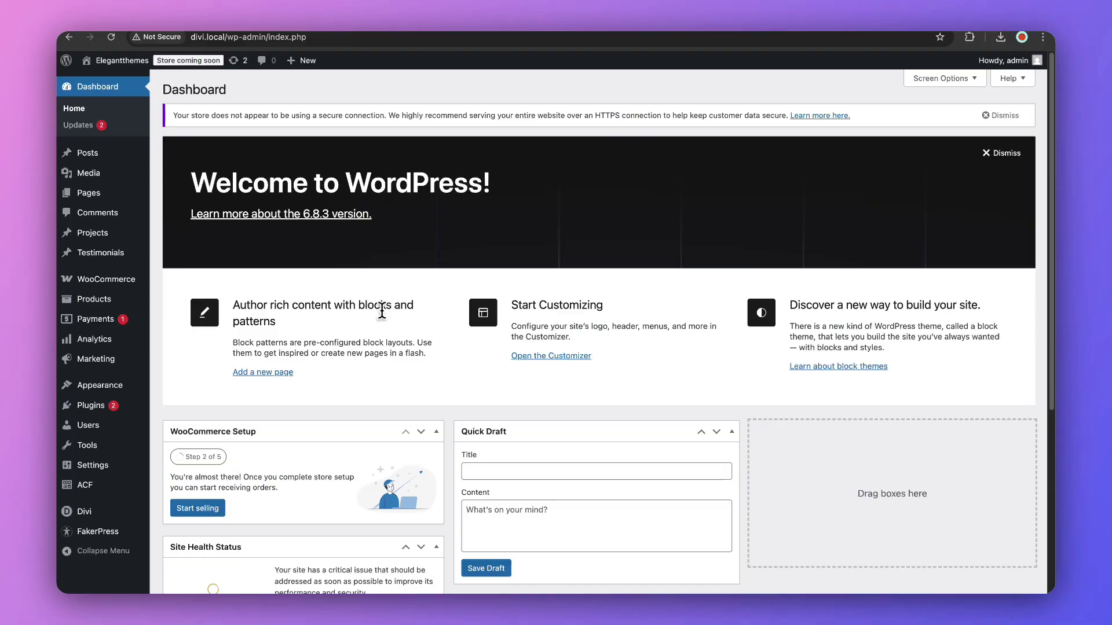
{"action": "mouse_move", "coordinate": [110, 435]}
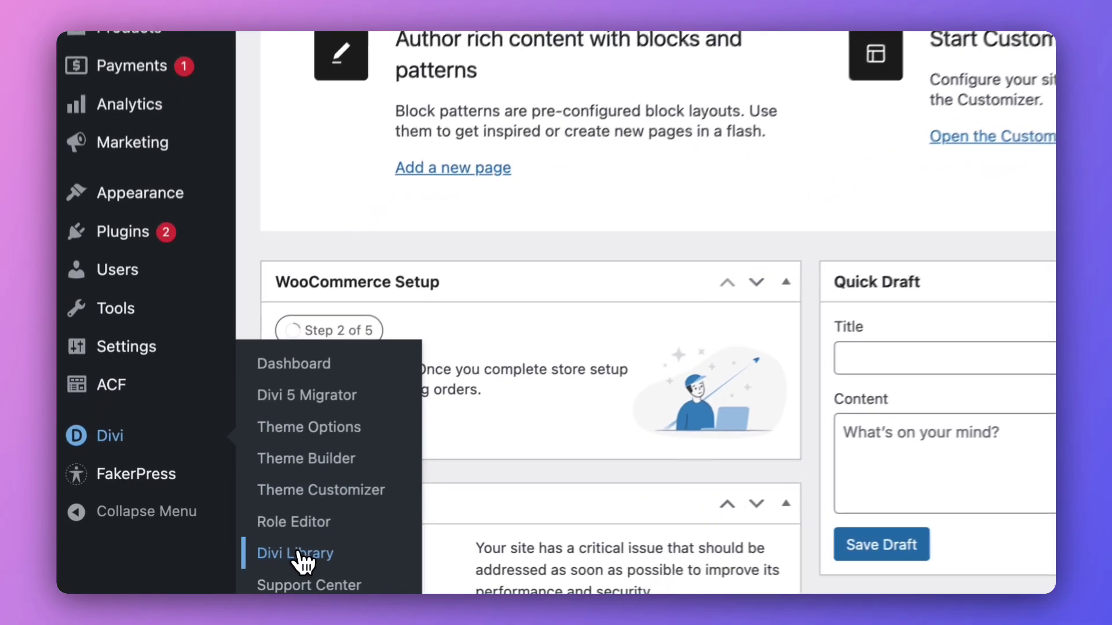
Go to Divi Library and switch the Import & Export options to importing layouts
{"action": "left_click", "coordinate": [309, 553]}
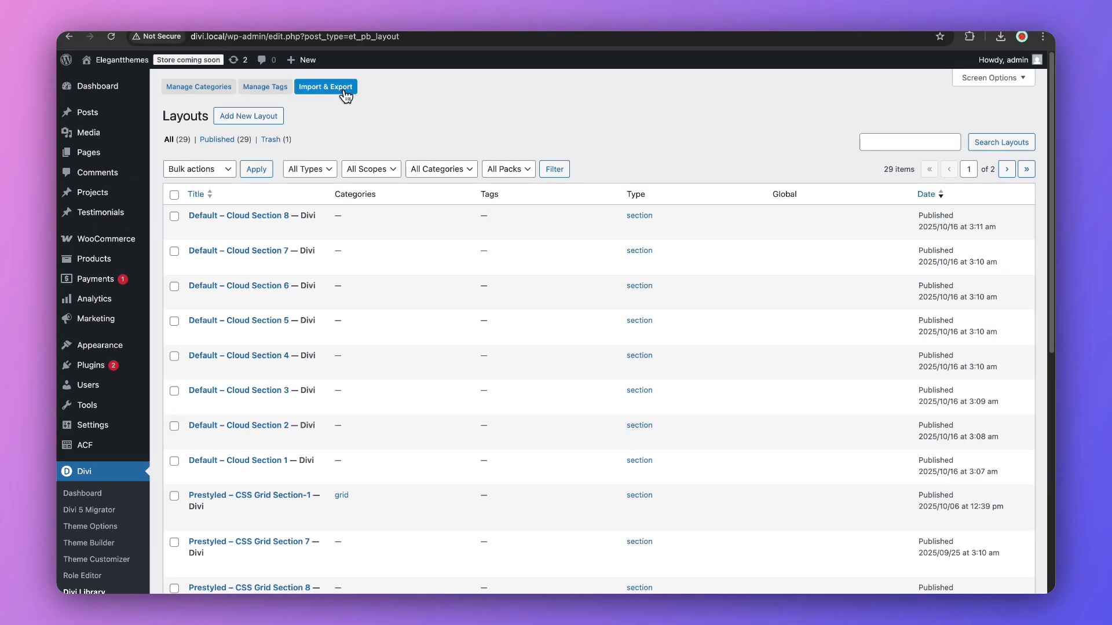
{"action": "left_click", "coordinate": [345, 96]}
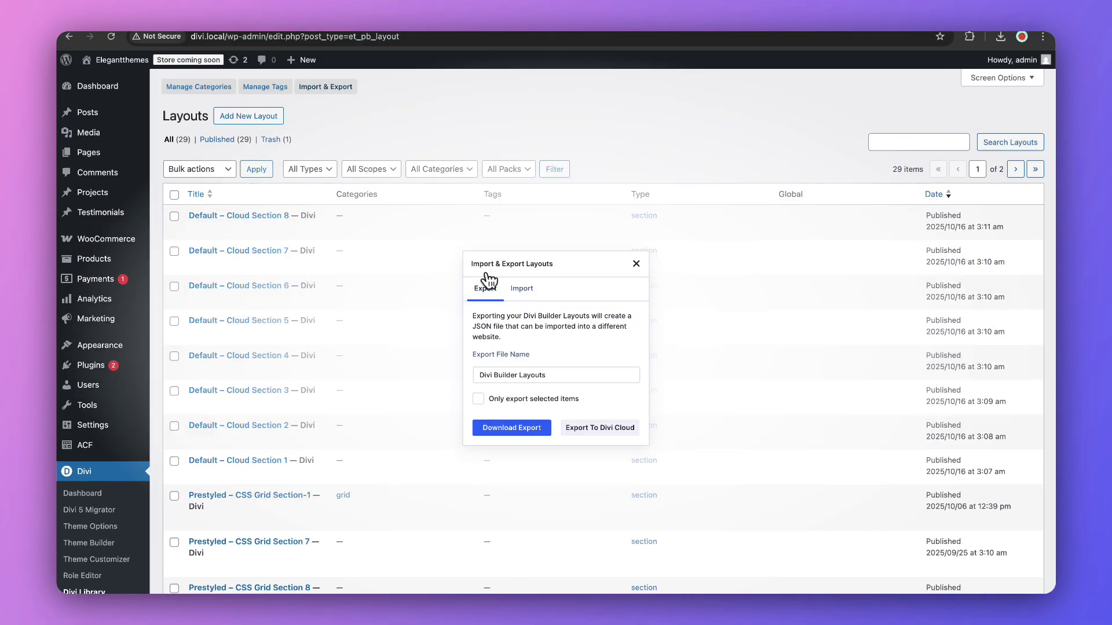
{"action": "left_click", "coordinate": [522, 291]}
Import Styled - Pricing Menus (All).json from the Styled folder into the Divi Library
{"action": "left_click", "coordinate": [609, 388]}
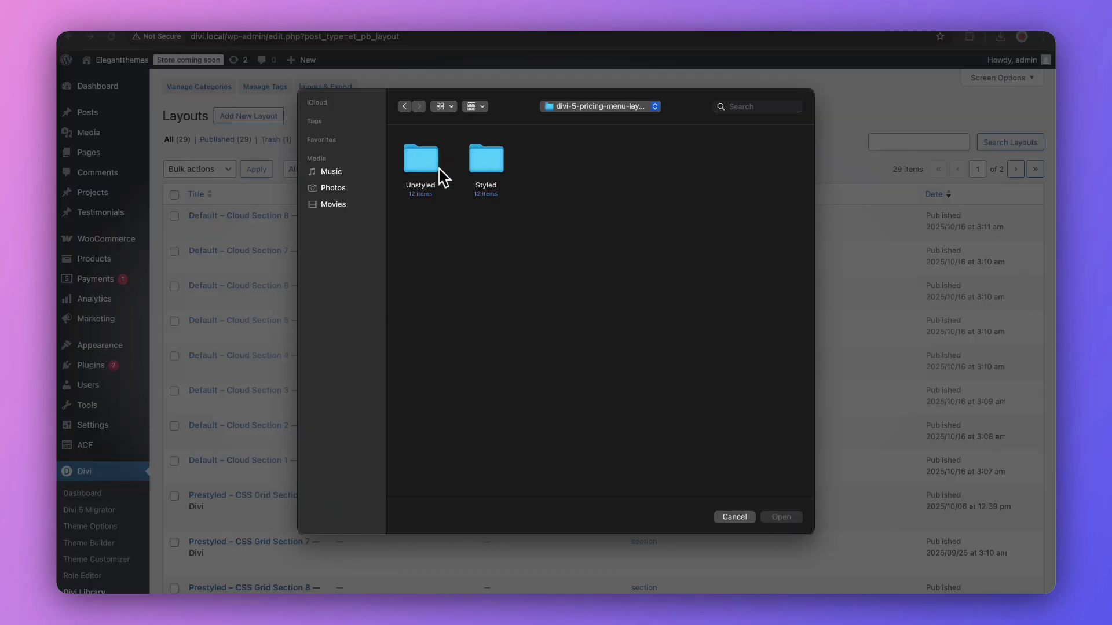
{"action": "double_click", "coordinate": [486, 161]}
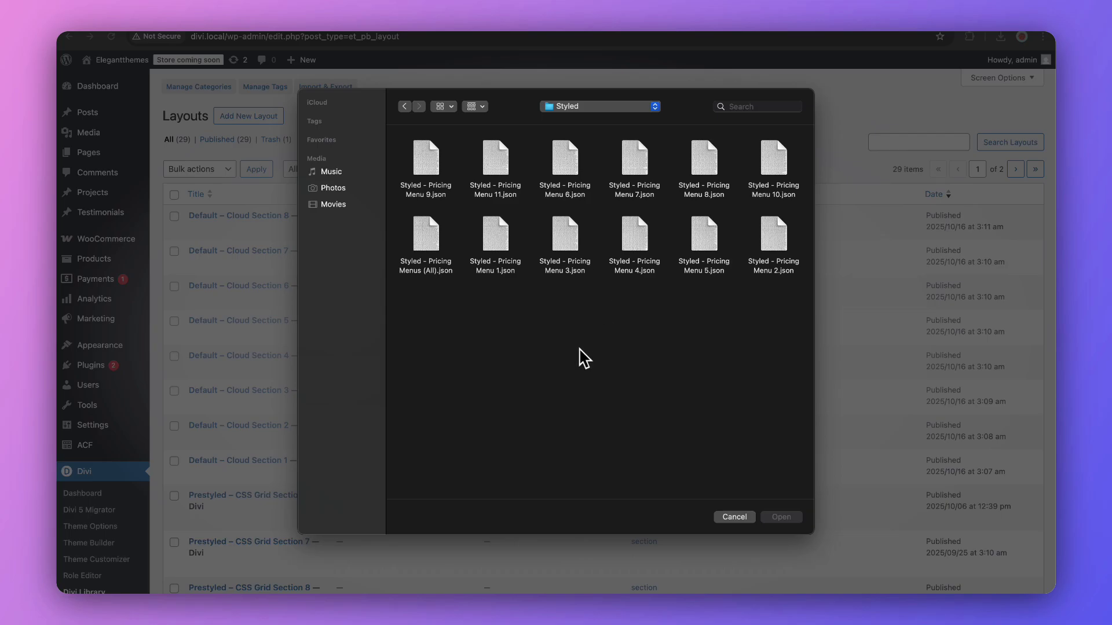
{"action": "left_click", "coordinate": [426, 261]}
{"action": "left_click", "coordinate": [781, 517]}
{"action": "left_click", "coordinate": [557, 438]}
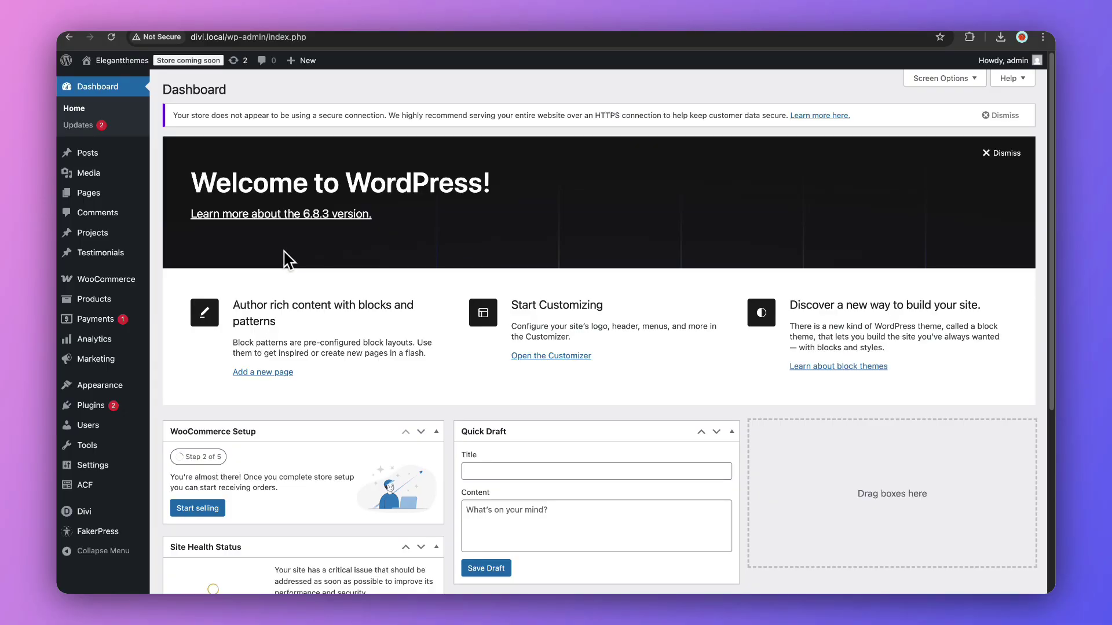
{"action": "mouse_move", "coordinate": [89, 193]}
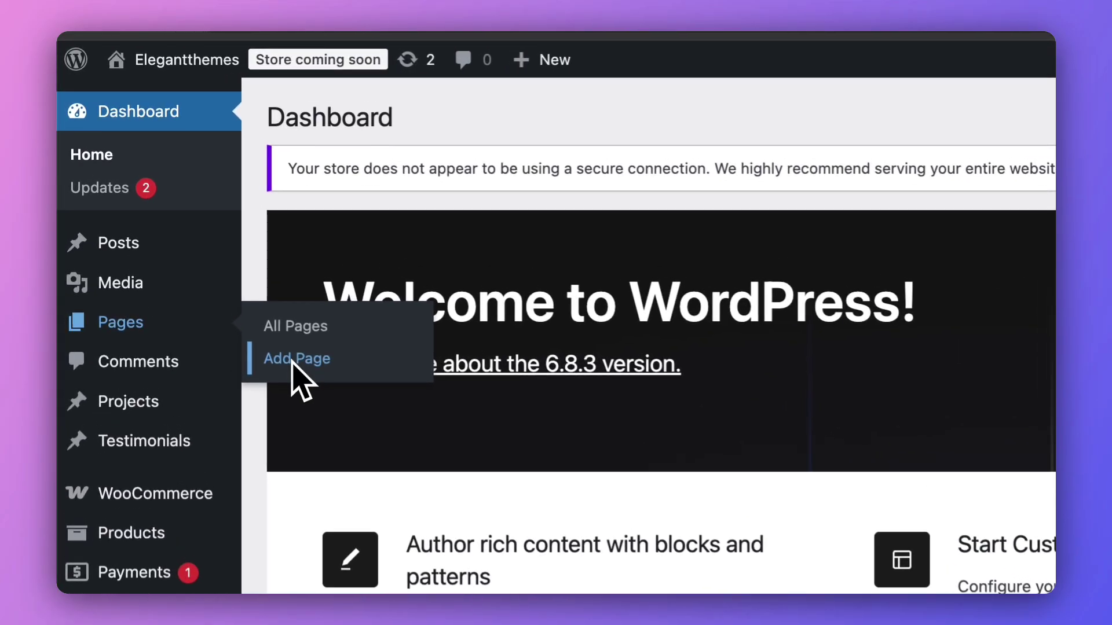
Create and publish the 'Pricing menu' page, then open it in the Divi Builder
{"action": "left_click", "coordinate": [178, 211]}
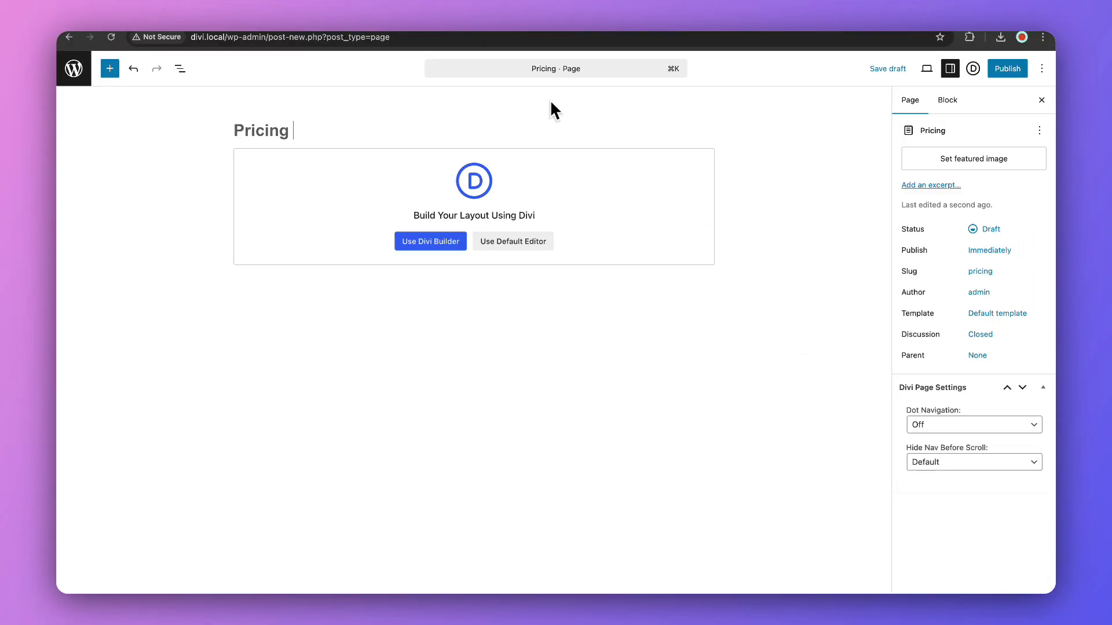
{"action": "type", "text": "Pricingme"}
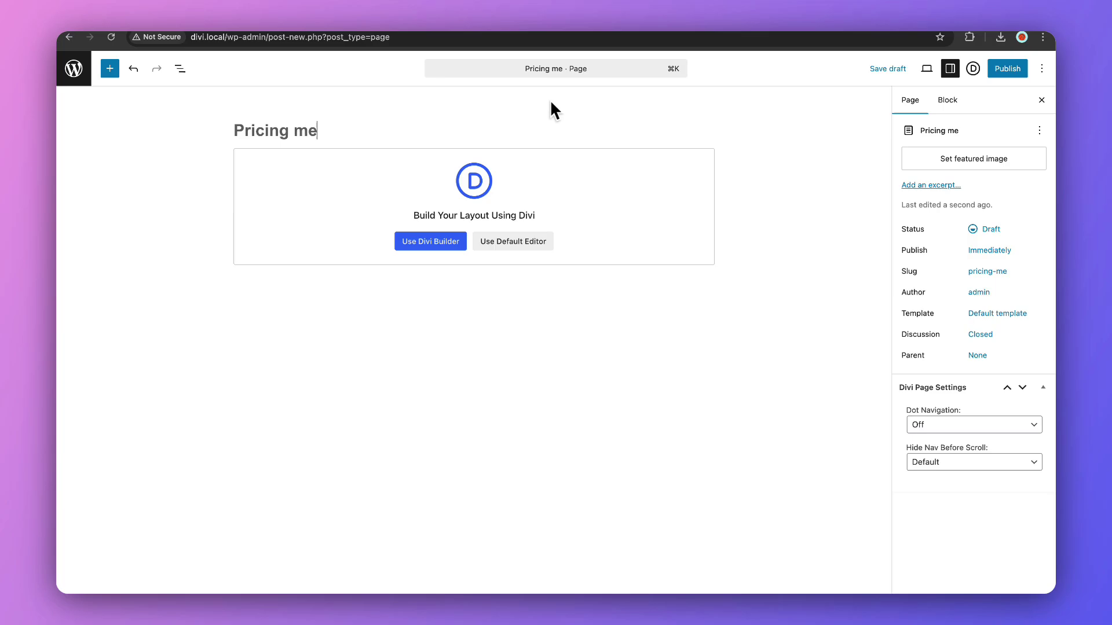
{"action": "type", "text": "nu"}
{"action": "left_click", "coordinate": [1007, 68]}
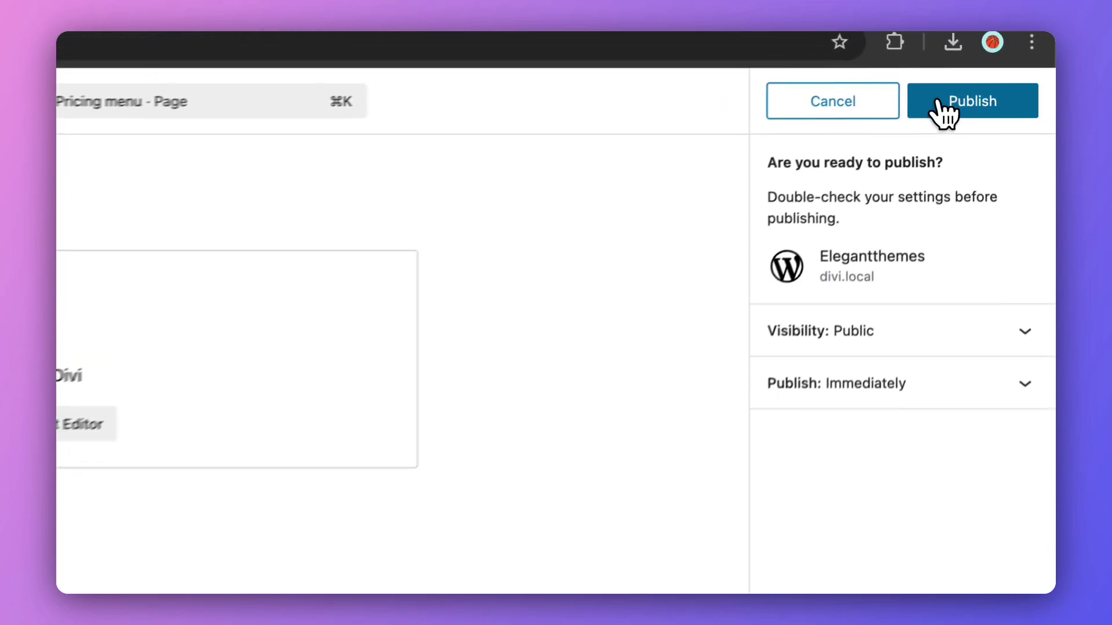
{"action": "left_click", "coordinate": [976, 126]}
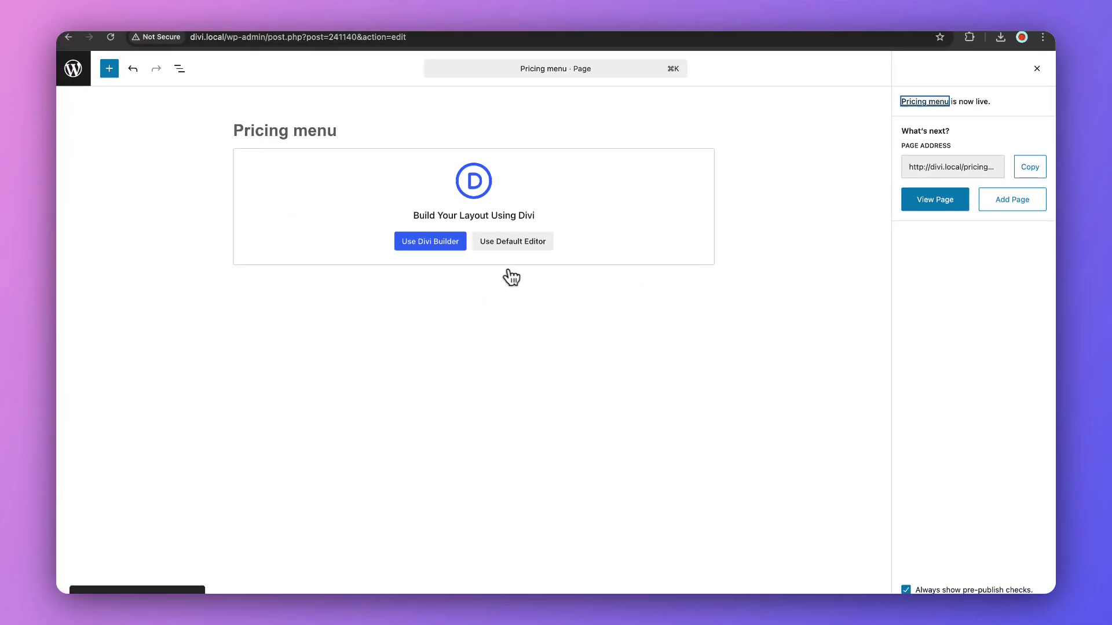
{"action": "left_click", "coordinate": [435, 244]}
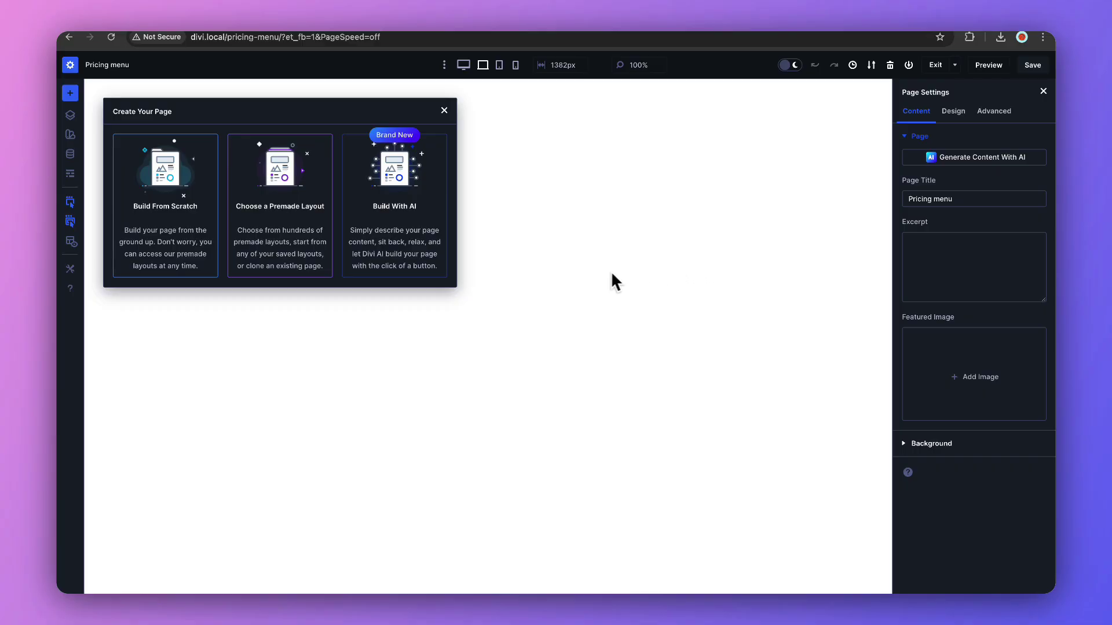
Choose a premade layout to browse saved library layouts for the page
{"action": "left_click", "coordinate": [268, 226]}
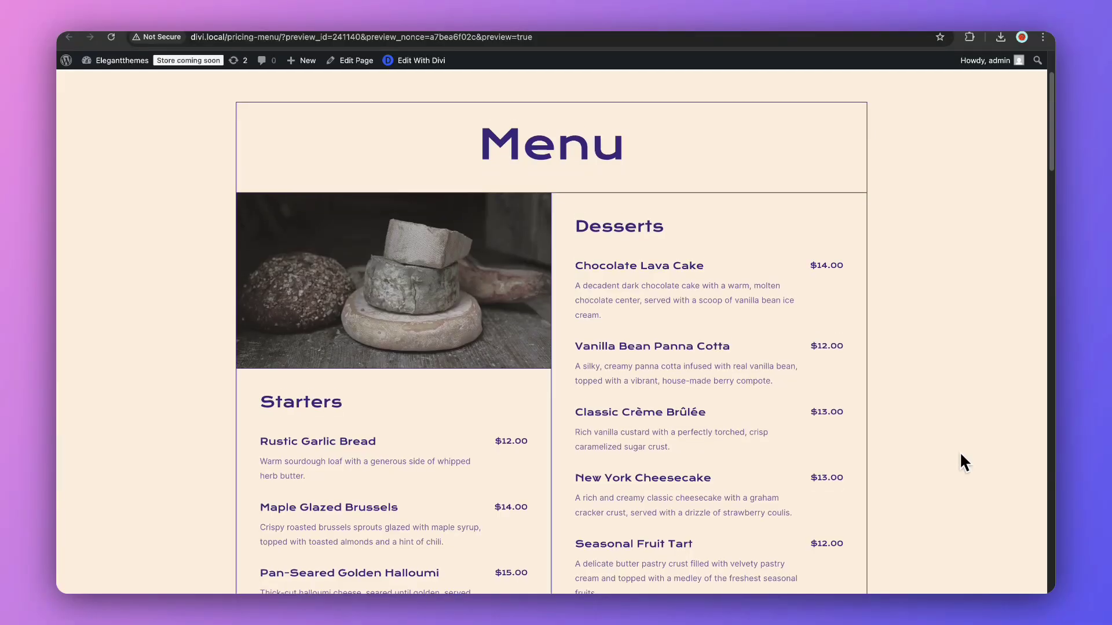
{"action": "scroll", "coordinate": [960, 452], "scroll_direction": "down", "scroll_amount": 1}
{"action": "scroll", "coordinate": [960, 451], "scroll_direction": "down", "scroll_amount": 2}
{"action": "scroll", "coordinate": [961, 455], "scroll_direction": "down", "scroll_amount": 1}
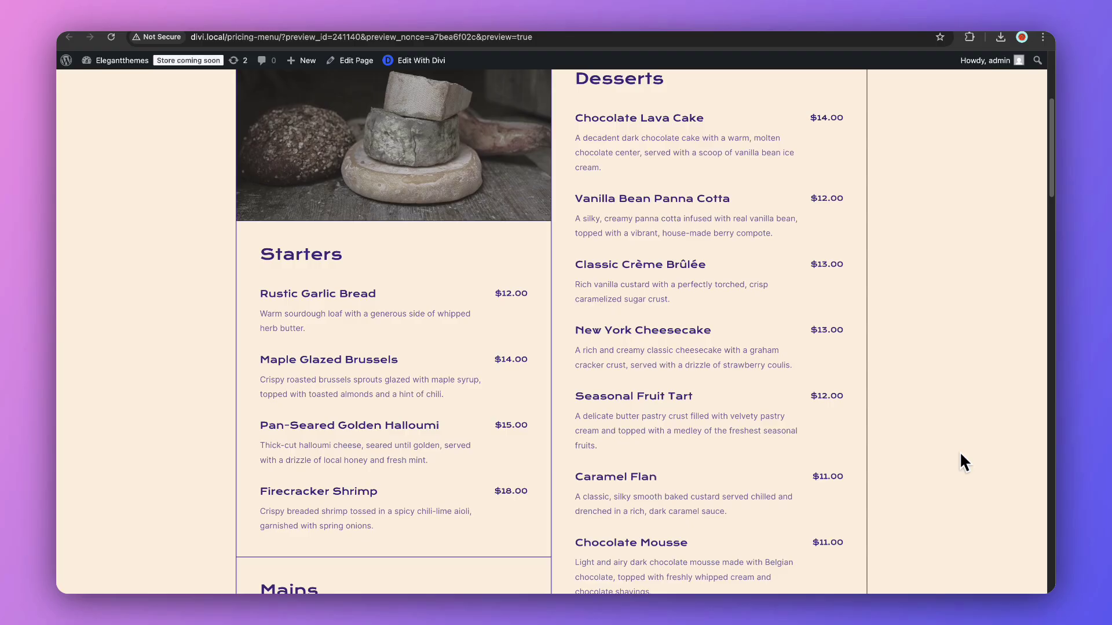
{"action": "scroll", "coordinate": [961, 454], "scroll_direction": "down", "scroll_amount": 1}
{"action": "scroll", "coordinate": [961, 454], "scroll_direction": "down", "scroll_amount": 1}
{"action": "scroll", "coordinate": [960, 455], "scroll_direction": "down", "scroll_amount": 1}
{"action": "scroll", "coordinate": [959, 453], "scroll_direction": "down", "scroll_amount": 1}
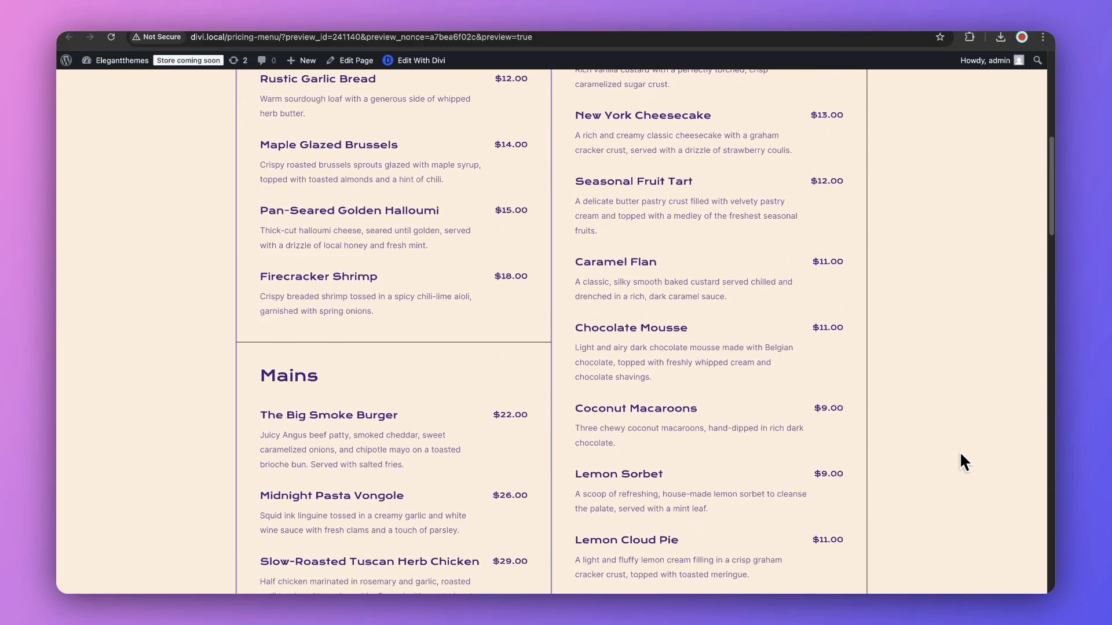
{"action": "scroll", "coordinate": [959, 454], "scroll_direction": "down", "scroll_amount": 1}
{"action": "scroll", "coordinate": [960, 454], "scroll_direction": "down", "scroll_amount": 1}
{"action": "scroll", "coordinate": [960, 453], "scroll_direction": "down", "scroll_amount": 1}
{"action": "scroll", "coordinate": [961, 454], "scroll_direction": "down", "scroll_amount": 1}
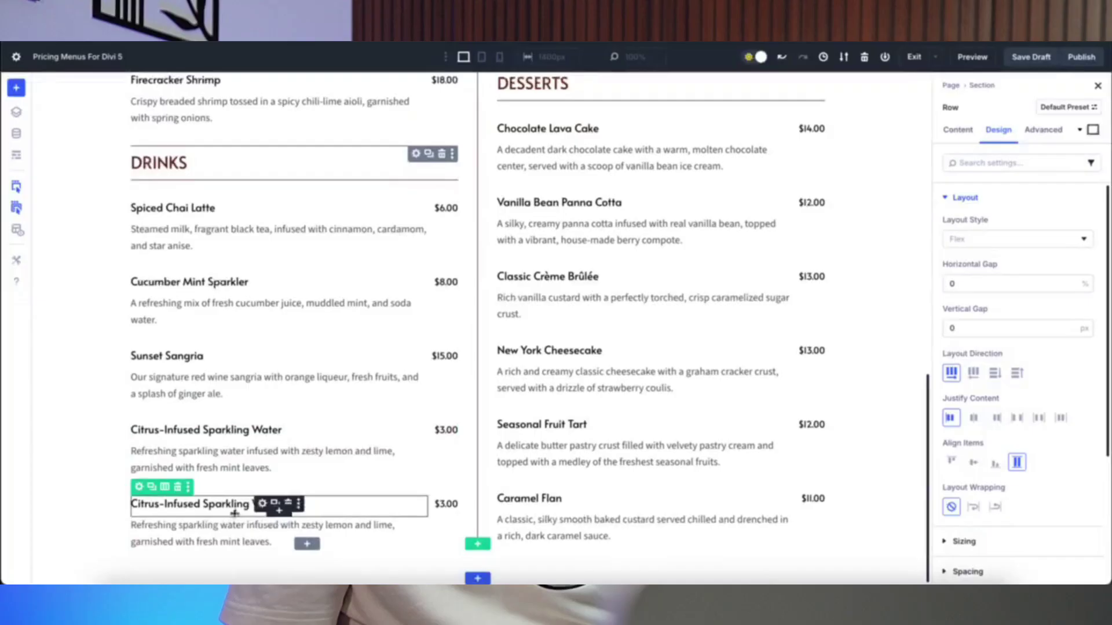
Replace 'Citrus' with 'Lime' in the duplicated drink heading and start an AI-written description
{"action": "left_click", "coordinate": [263, 508]}
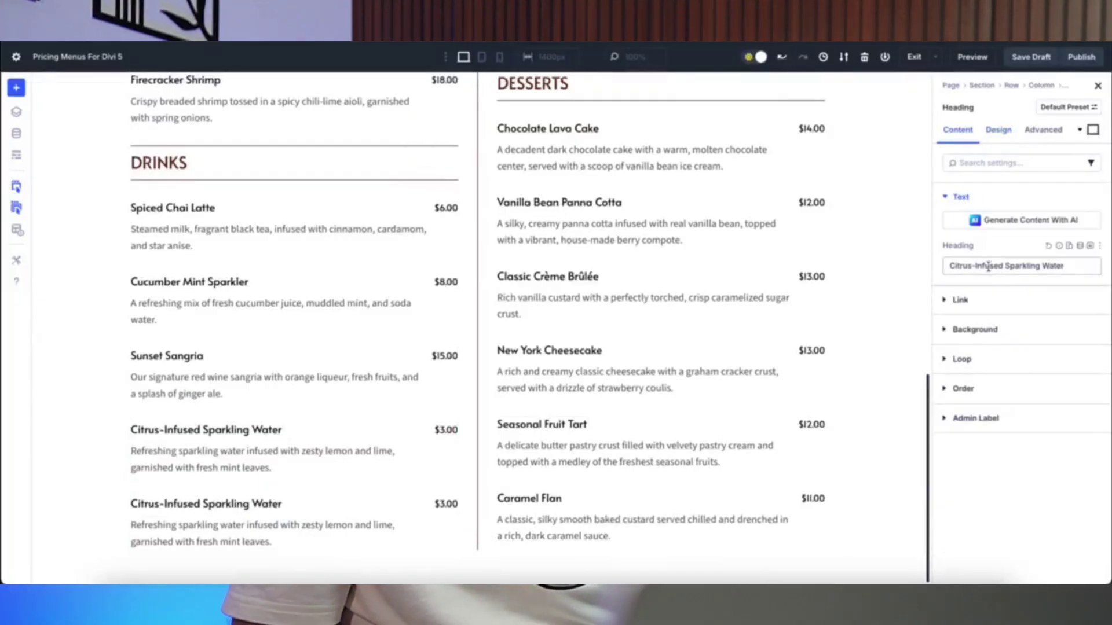
{"action": "left_click_drag", "start_coordinate": [971, 266], "coordinate": [933, 266]}
{"action": "type", "text": "Lime"}
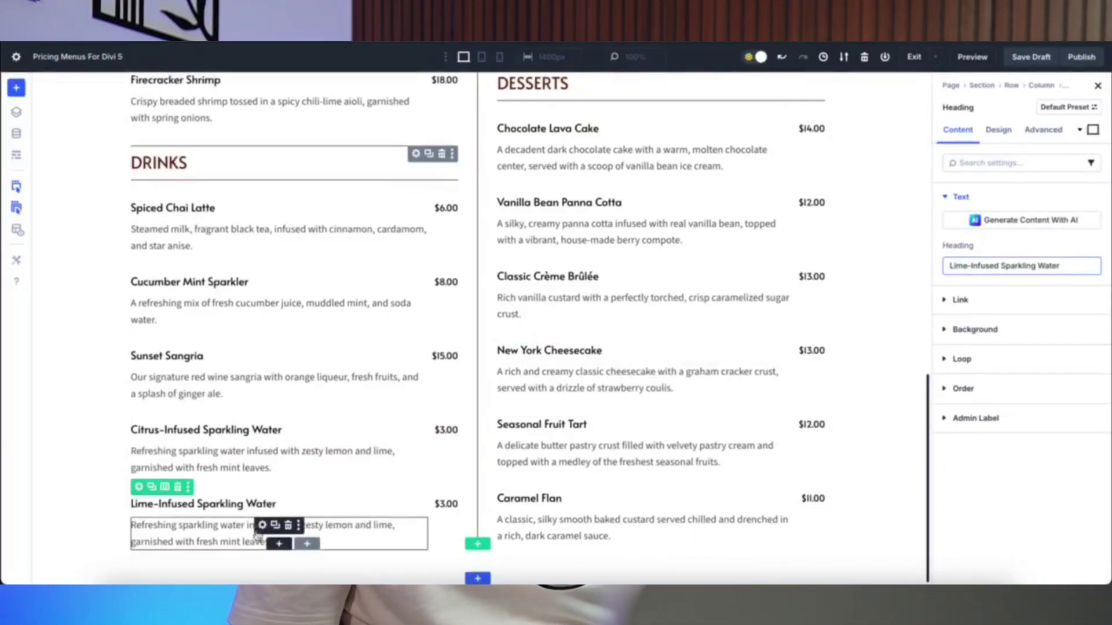
{"action": "left_click", "coordinate": [257, 531]}
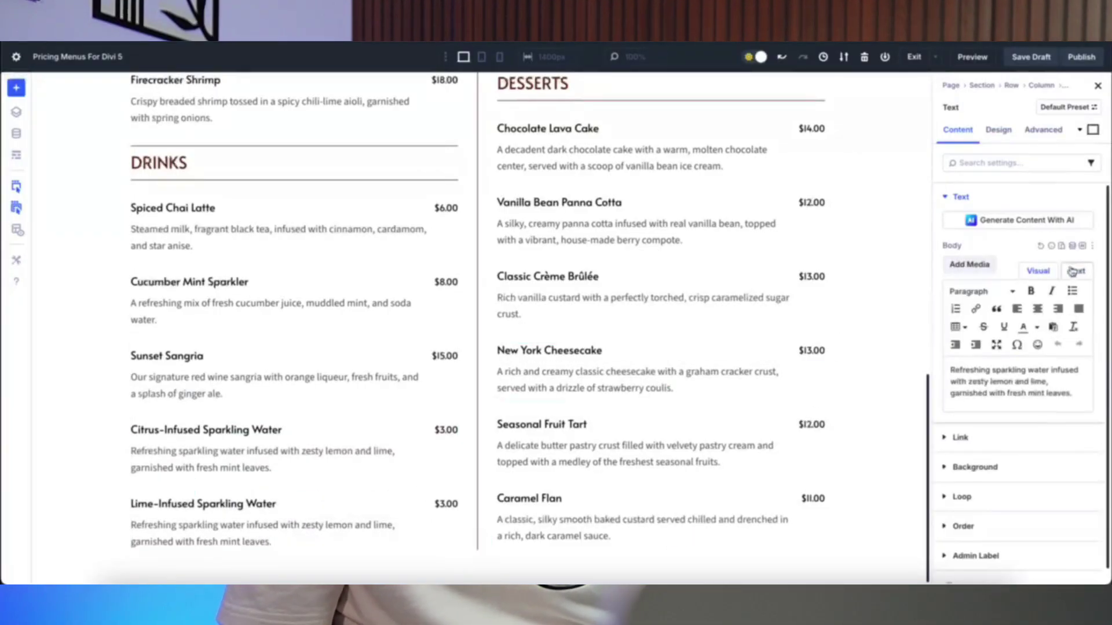
{"action": "left_click", "coordinate": [1079, 249]}
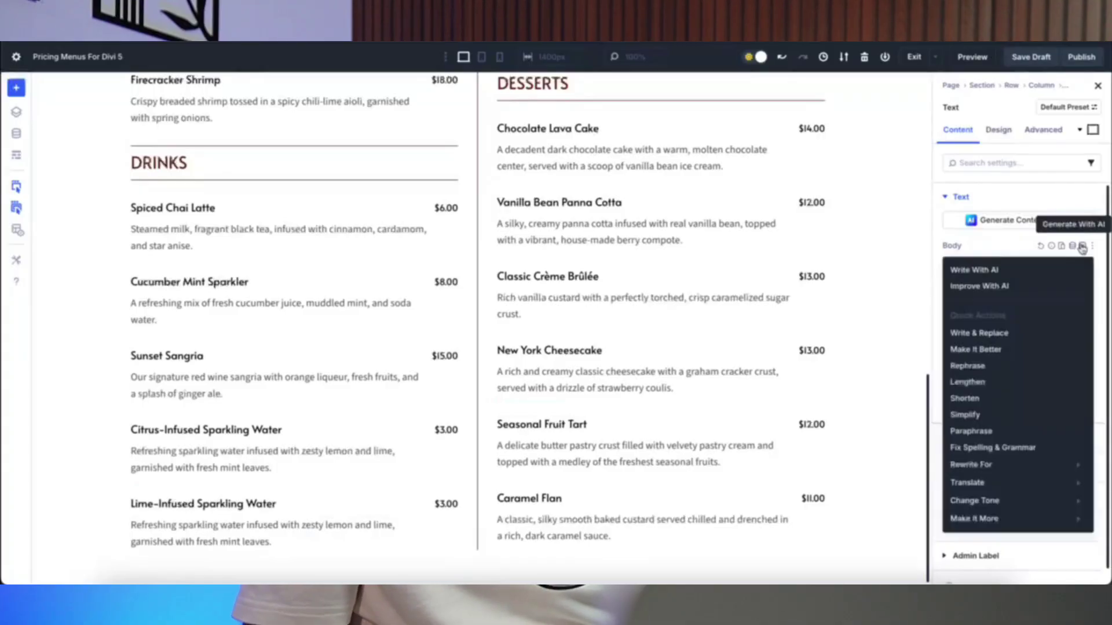
{"action": "left_click", "coordinate": [995, 275]}
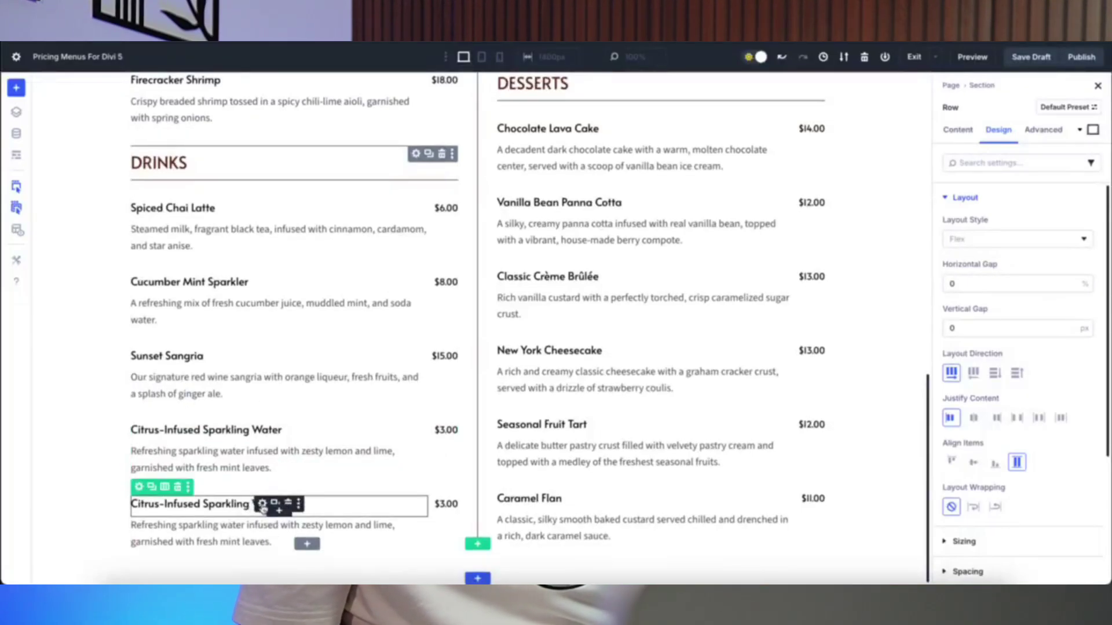
Redo the Lime heading edit and request the description with AI again
{"action": "left_click", "coordinate": [263, 505]}
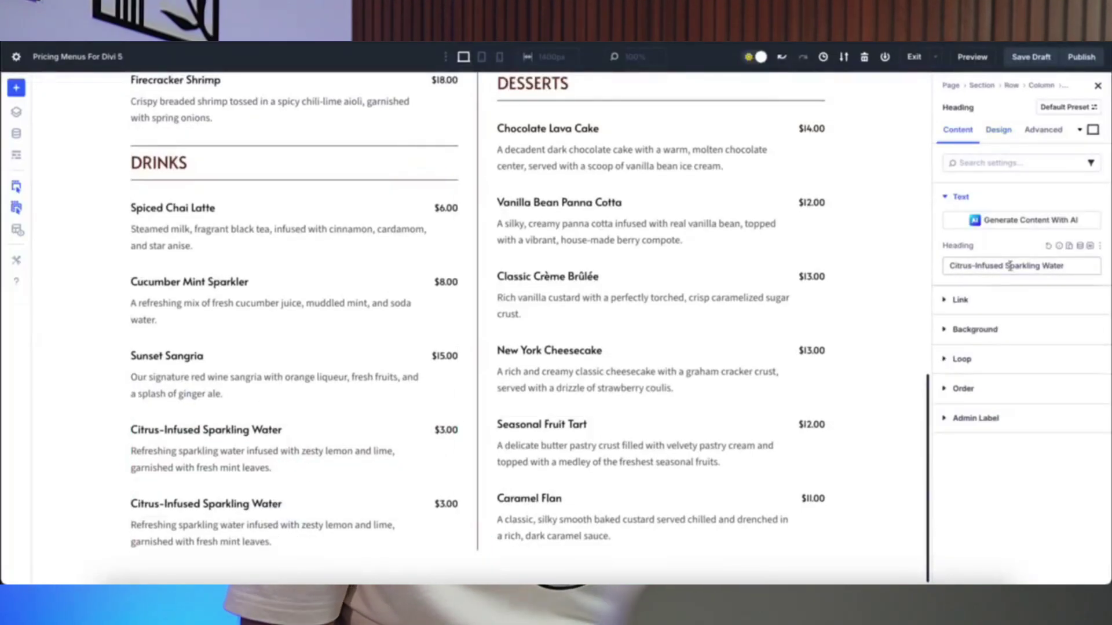
{"action": "left_click_drag", "start_coordinate": [971, 267], "coordinate": [933, 266]}
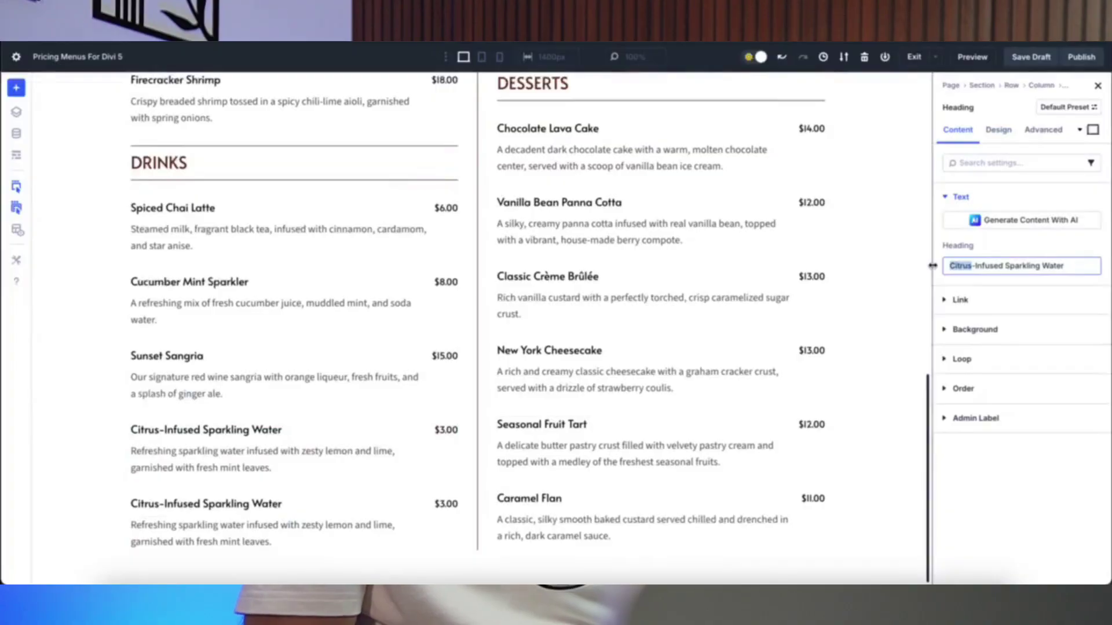
{"action": "mouse_move", "coordinate": [644, 380]}
{"action": "type", "text": "Lime"}
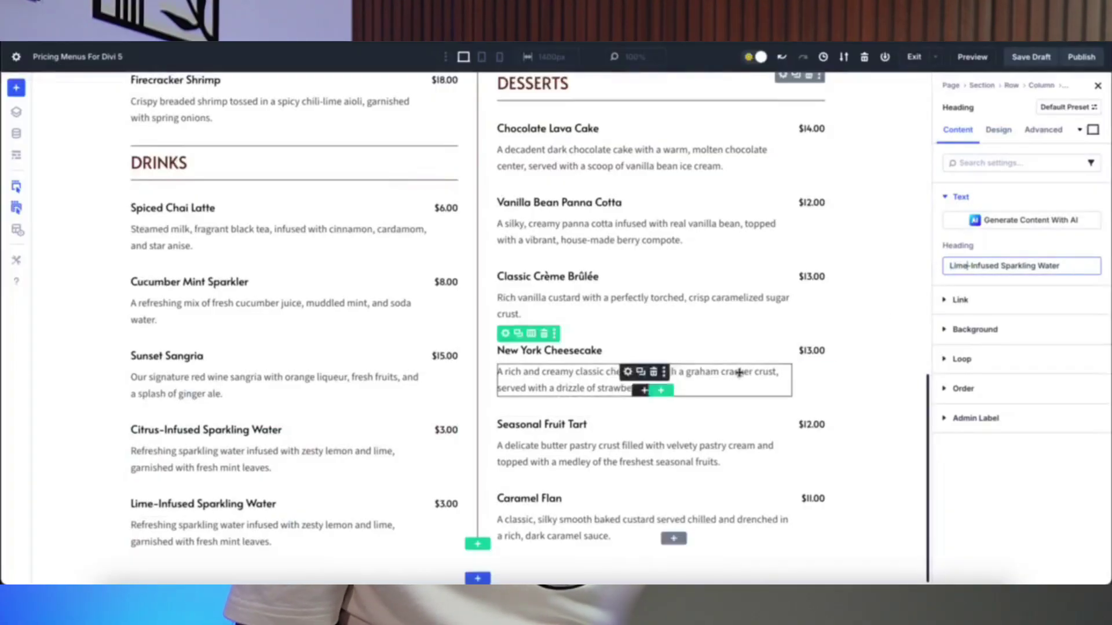
{"action": "left_click", "coordinate": [260, 527]}
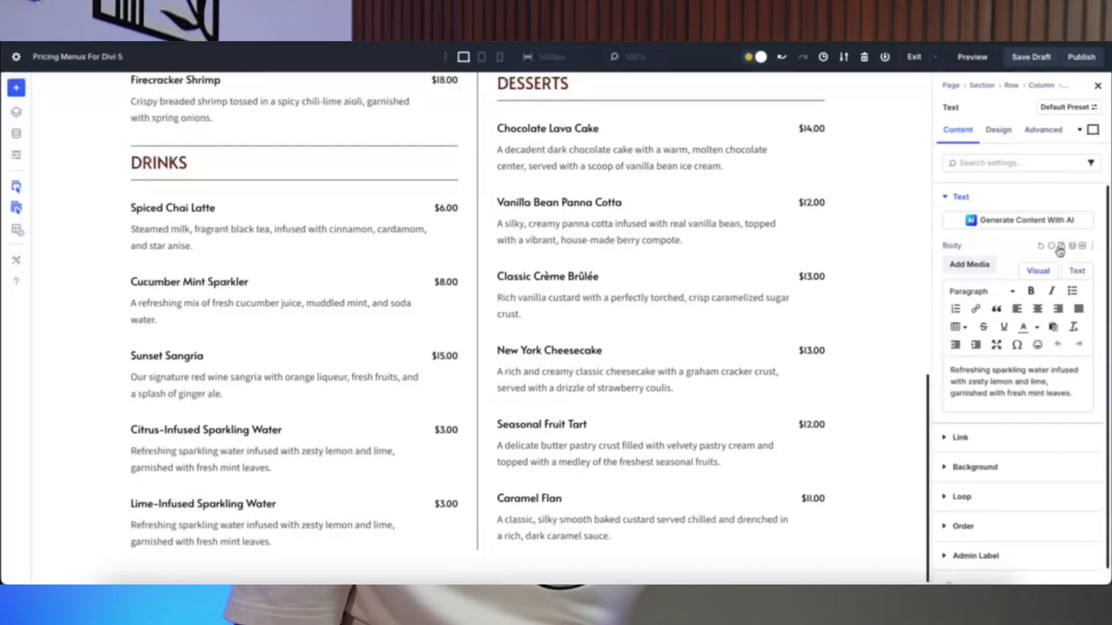
{"action": "left_click", "coordinate": [1082, 247]}
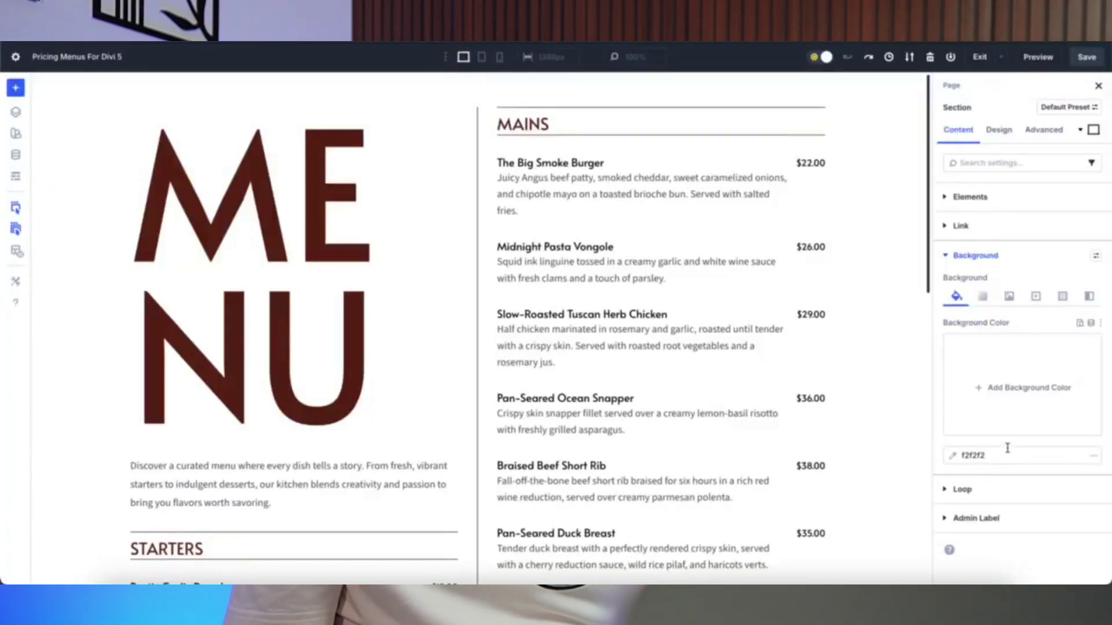
Apply section background F2F2F2 and recolor headings and borders to 1C58A6 via the Inspector
{"action": "key", "text": "Return"}
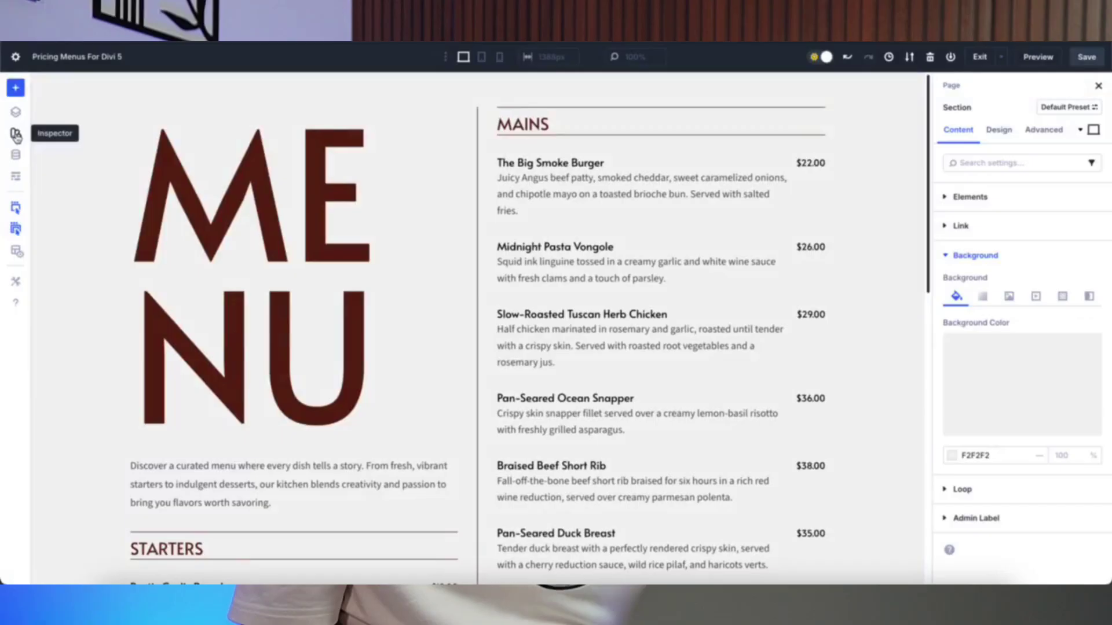
{"action": "left_click", "coordinate": [16, 134]}
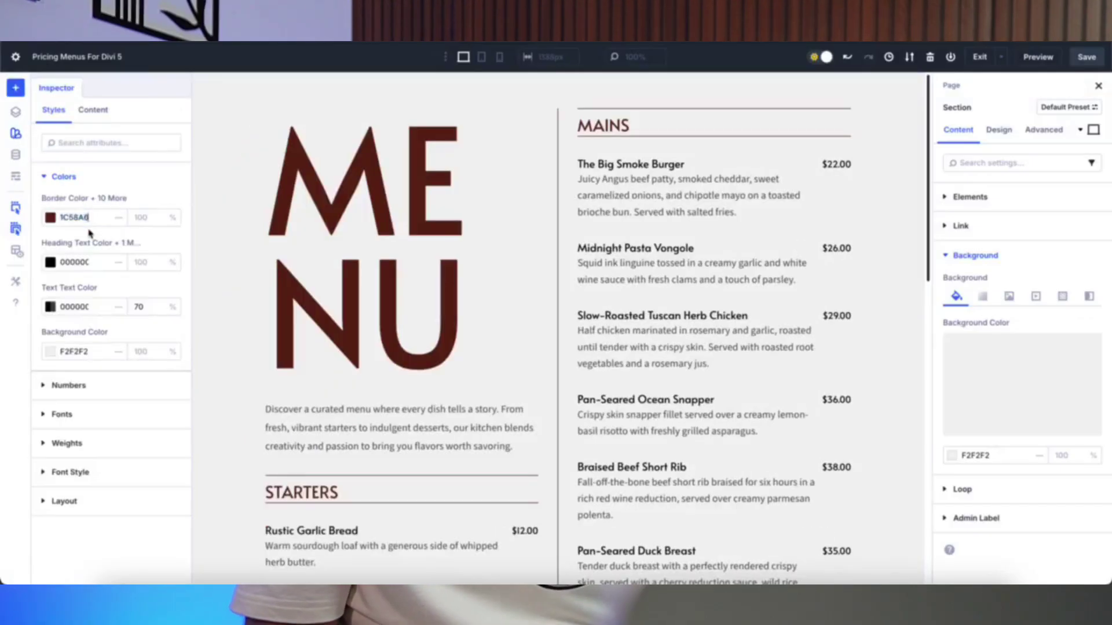
{"action": "key", "text": "Return"}
{"action": "scroll", "coordinate": [370, 233], "scroll_direction": "down", "scroll_amount": 3}
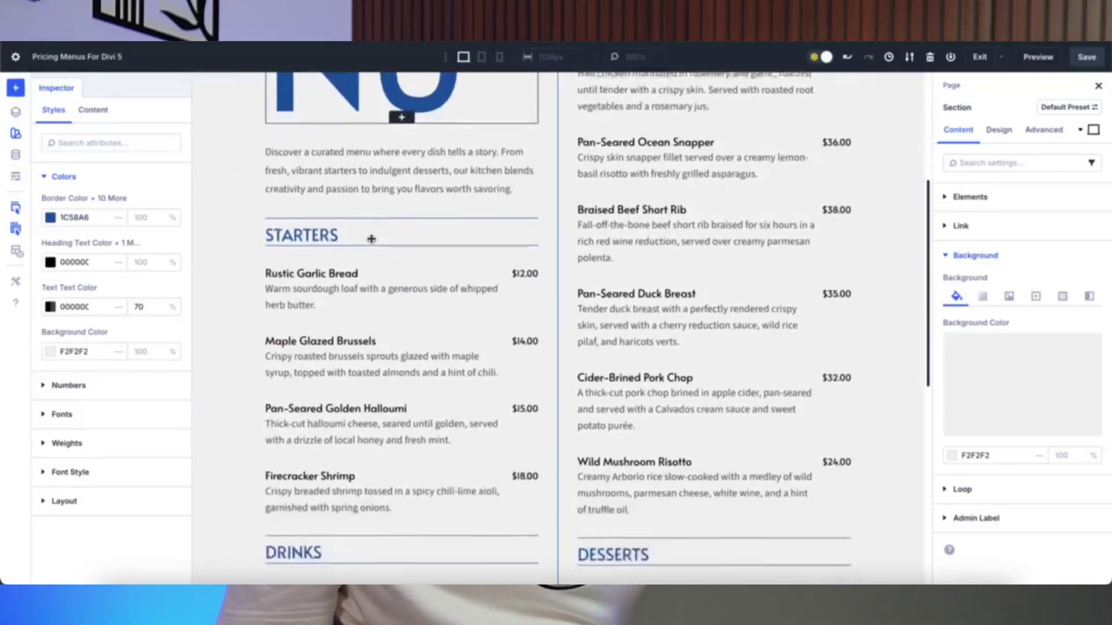